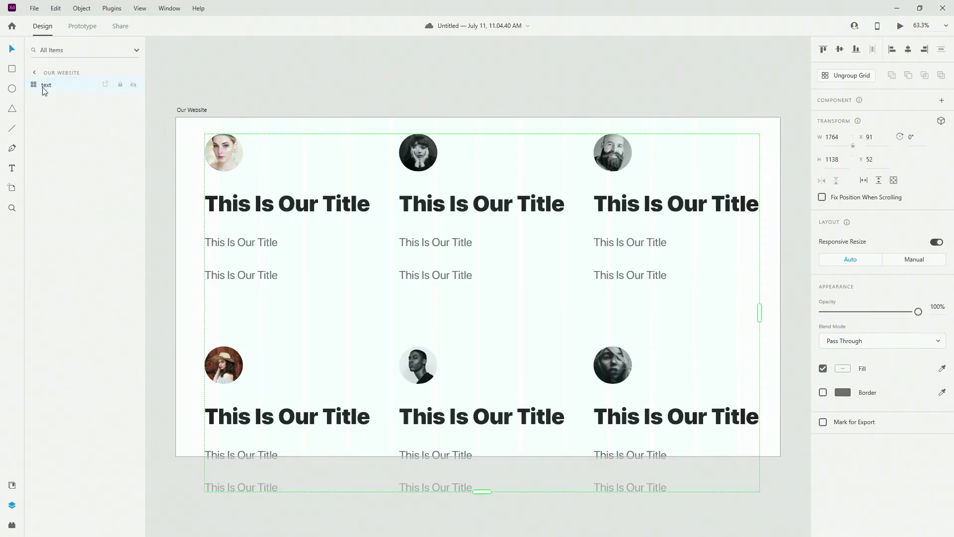
# Step: Ungroup the profile-card grid and delete all six title cards from the Our Website artboard
pyautogui.click(845, 76)
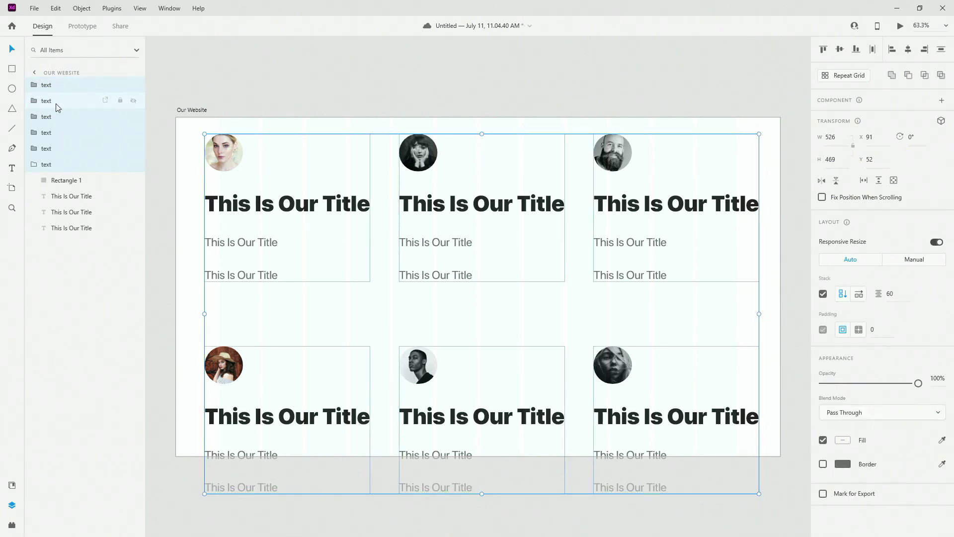
pyautogui.click(46, 164)
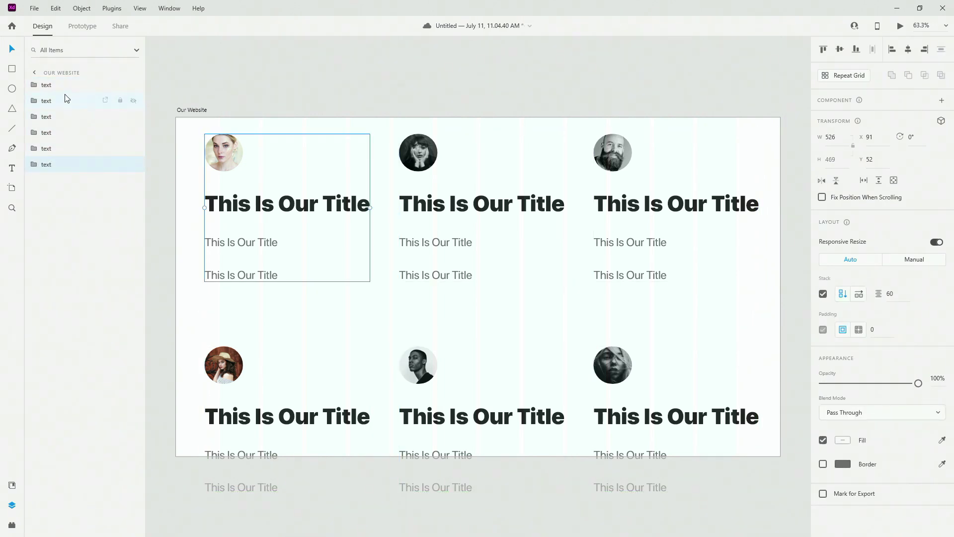
pyautogui.click(46, 85)
pyautogui.keyDown('shift'); pyautogui.click(68, 150); pyautogui.keyUp('shift')
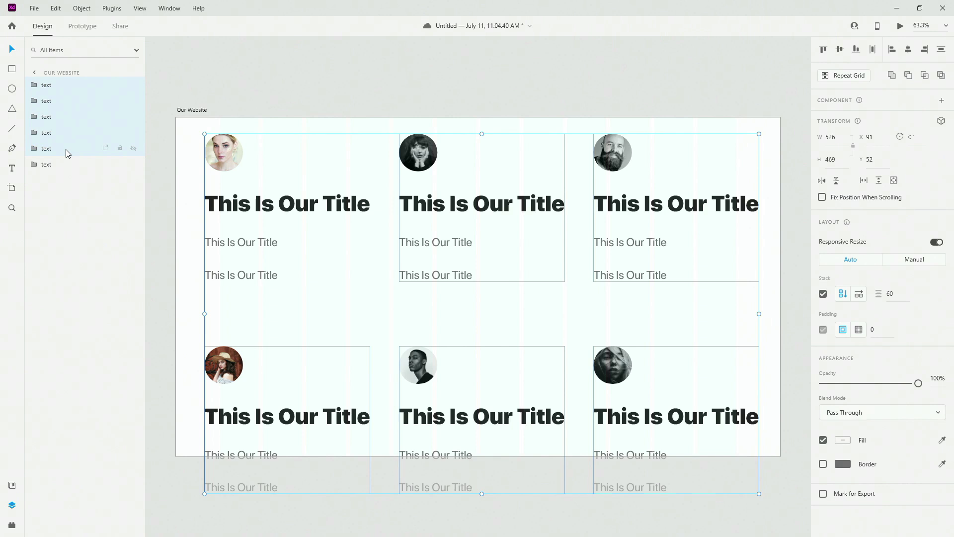
pyautogui.press('Delete')
pyautogui.click(343, 218)
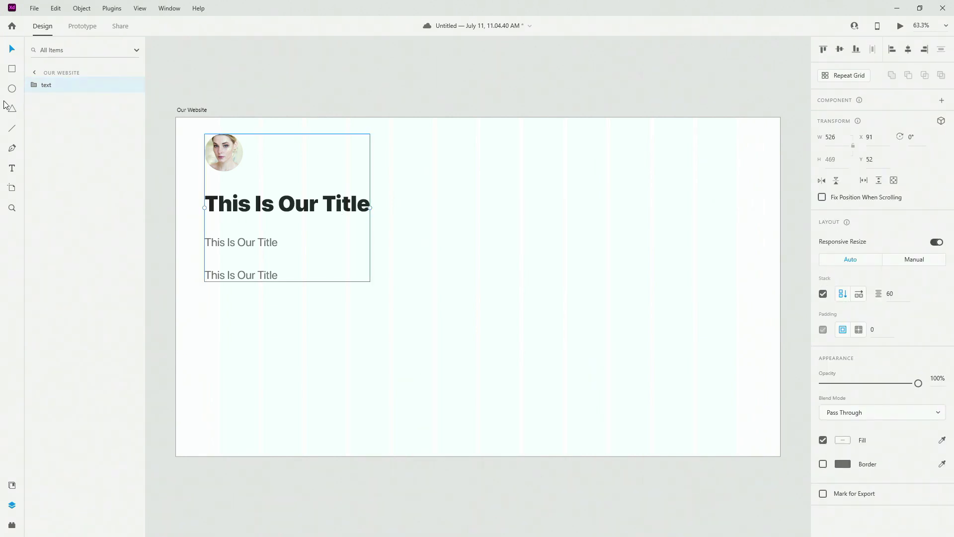
pyautogui.press('Delete')
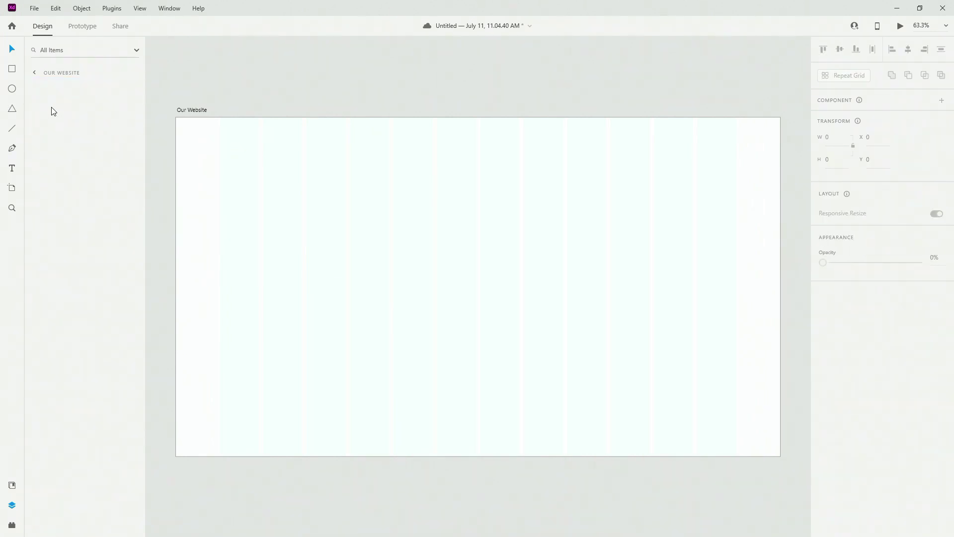
# Step: Add the text 'ssa' on the artboard and apply the 36pt character style
pyautogui.click(12, 168)
pyautogui.click(320, 214)
pyautogui.write('ssa')
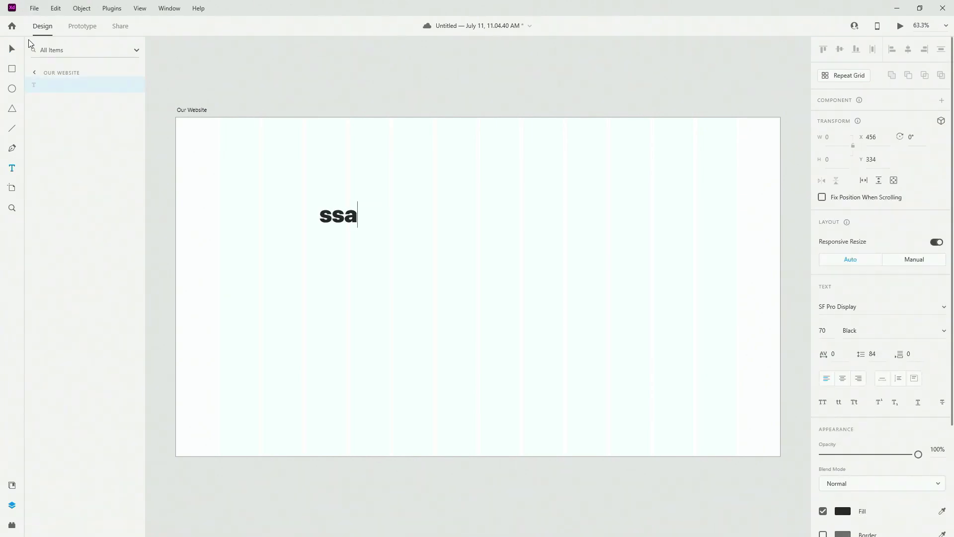
pyautogui.click(9, 43)
pyautogui.click(12, 485)
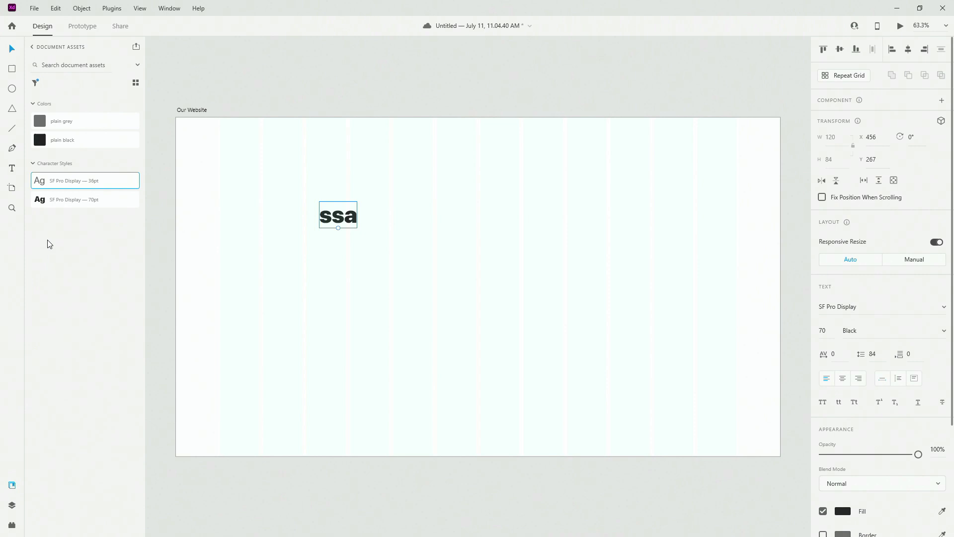
pyautogui.click(82, 184)
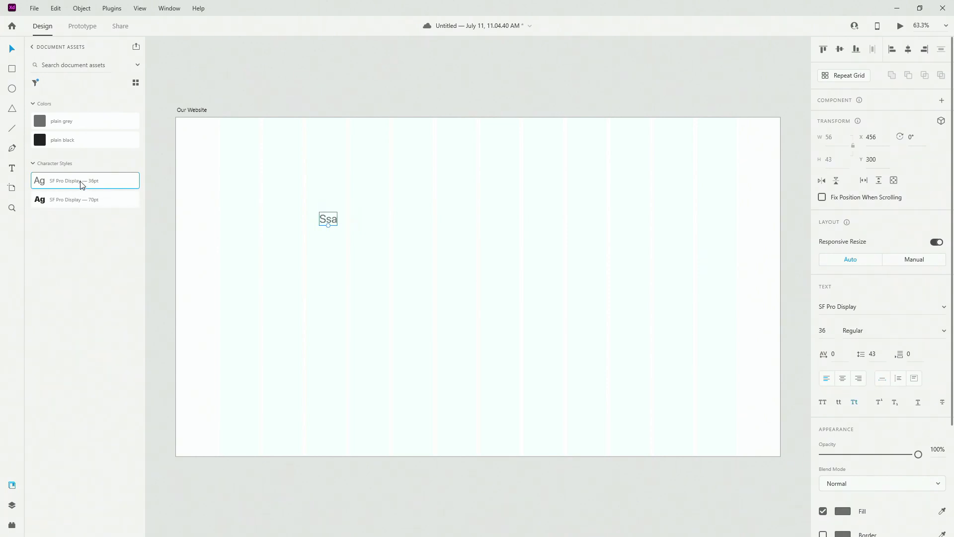
# Step: Draw a rectangle over the text, rename it btn, and move it below the text layer
pyautogui.click(12, 68)
pyautogui.moveTo(302, 199); pyautogui.dragTo(436, 237)
pyautogui.click(12, 505)
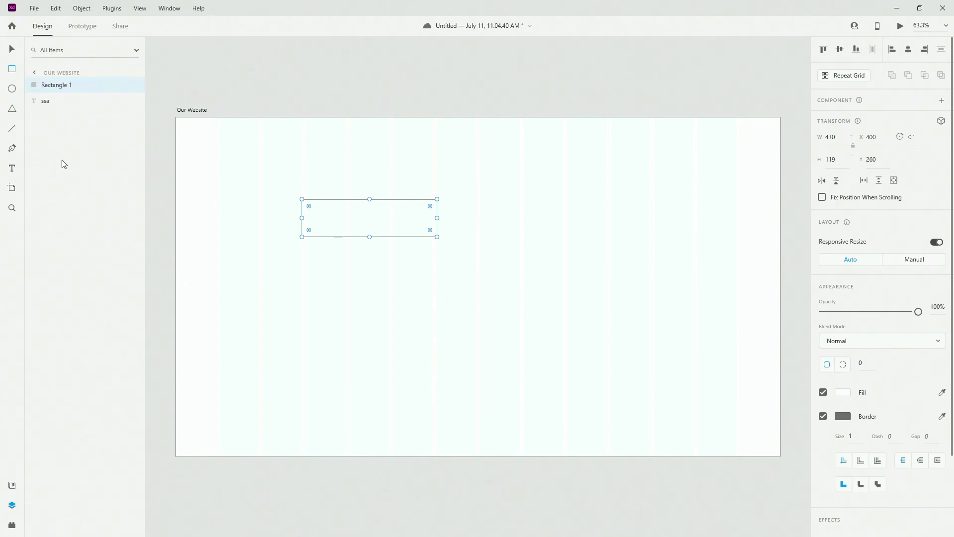
pyautogui.doubleClick(57, 85)
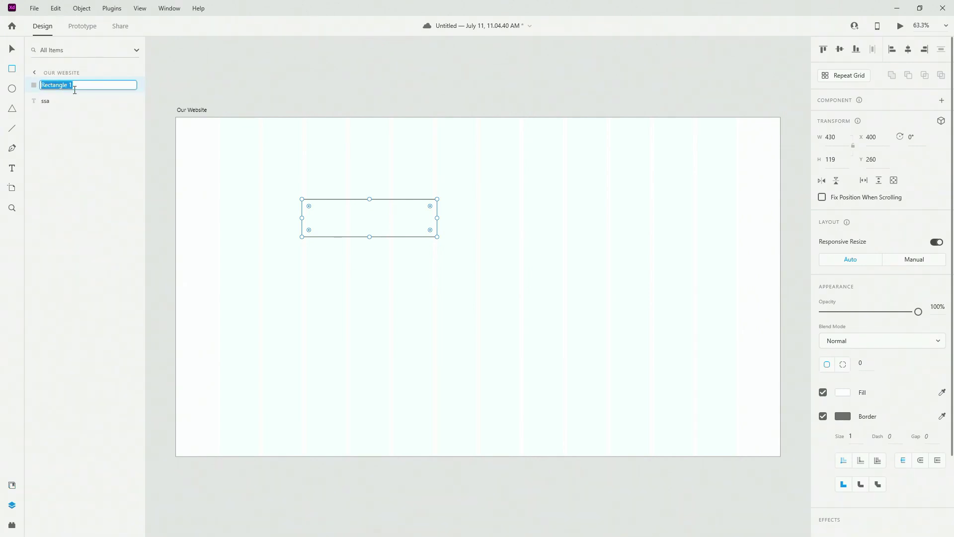
pyautogui.write('btn')
pyautogui.press('Return')
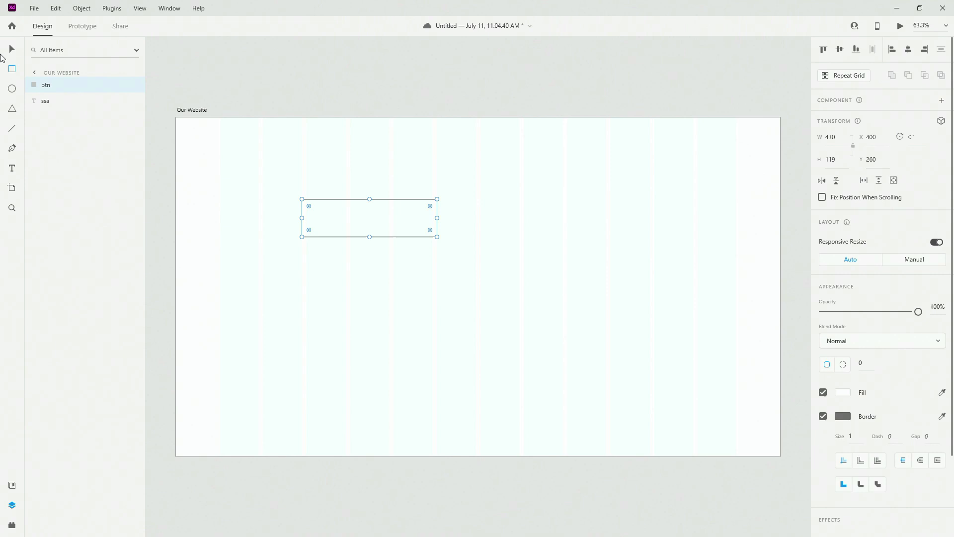
pyautogui.moveTo(72, 87); pyautogui.dragTo(72, 118)
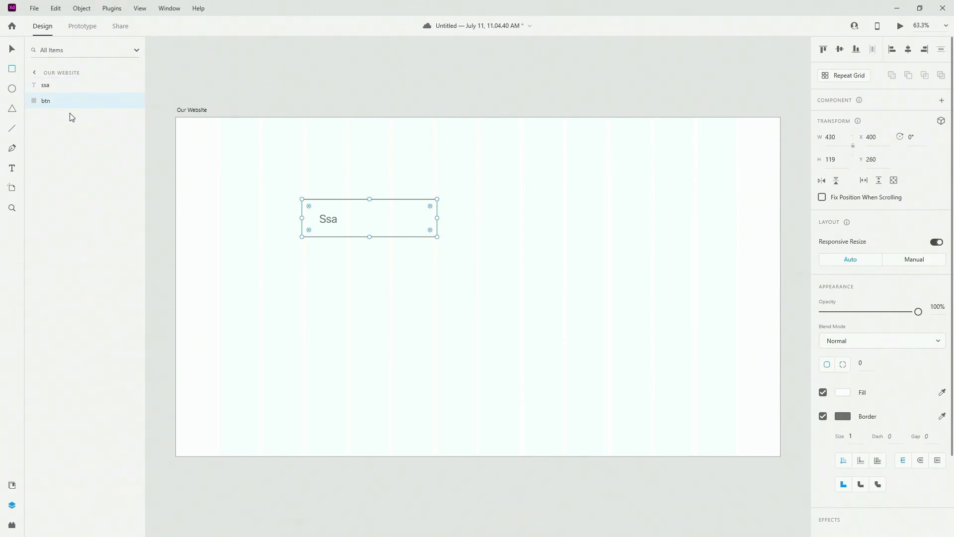
# Step: Centre the text horizontally and vertically on the rectangle and centre-align it
pyautogui.keyDown('shift'); pyautogui.click(64, 82); pyautogui.keyUp('shift')
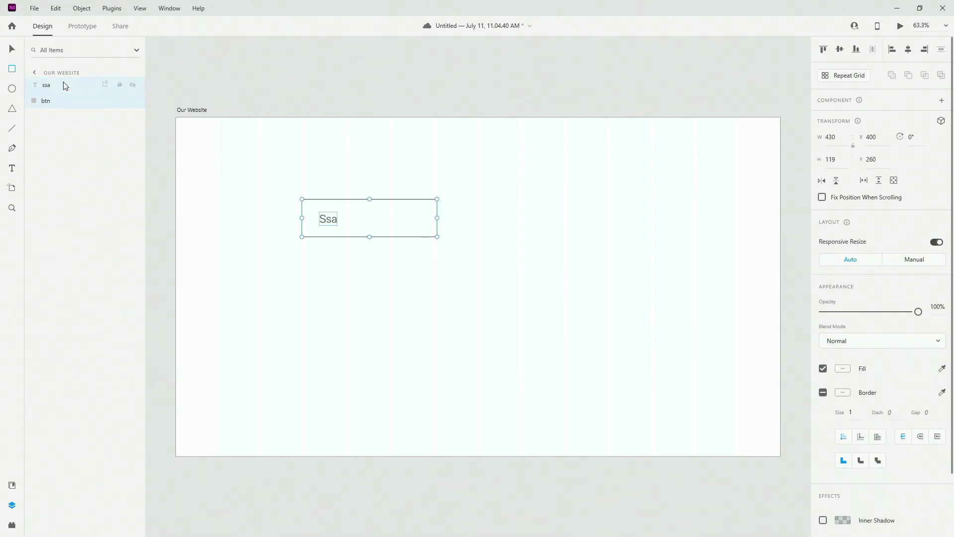
pyautogui.click(906, 51)
pyautogui.click(839, 50)
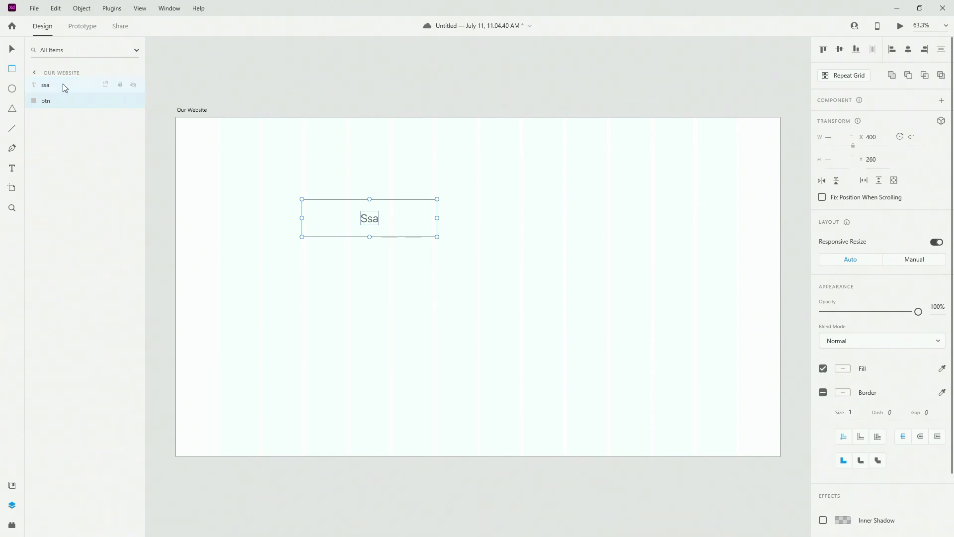
pyautogui.click(65, 86)
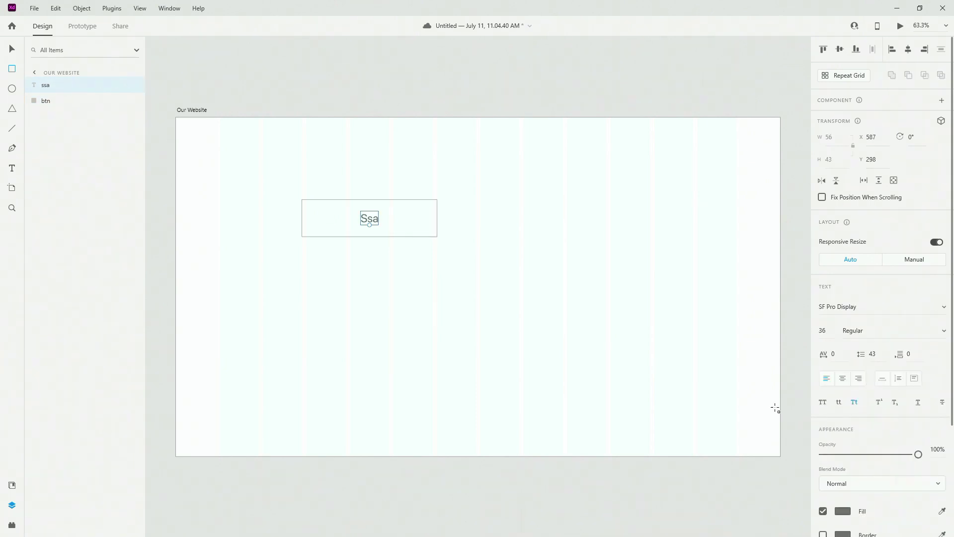
pyautogui.click(843, 380)
# Step: Replace the 'Ssa' text with 'Learn More' and zoom in on the button
pyautogui.doubleClick(370, 219)
pyautogui.doubleClick(370, 219)
pyautogui.press('BackSpace')
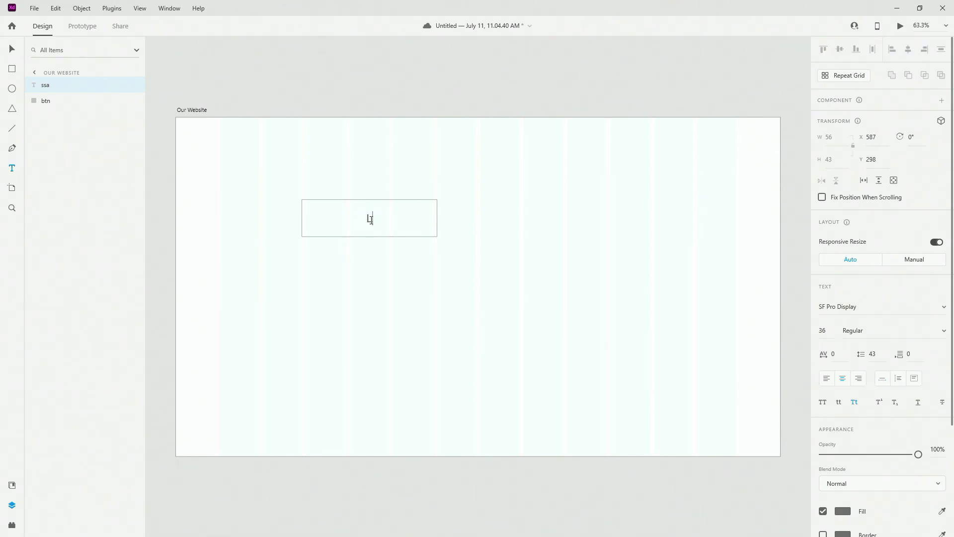
pyautogui.write('Learn More')
pyautogui.press('Escape')
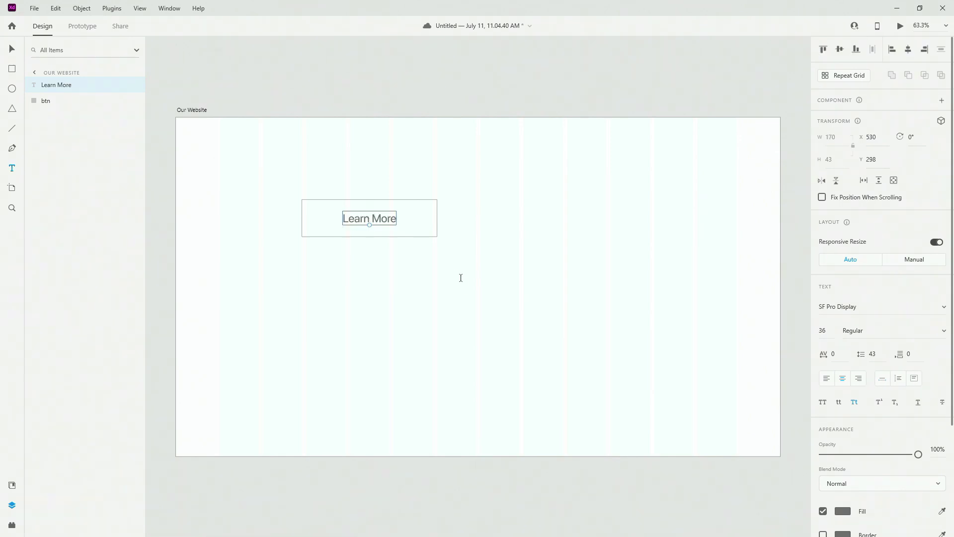
pyautogui.scroll(5, 460, 278)
pyautogui.press('v')
pyautogui.press('alt')
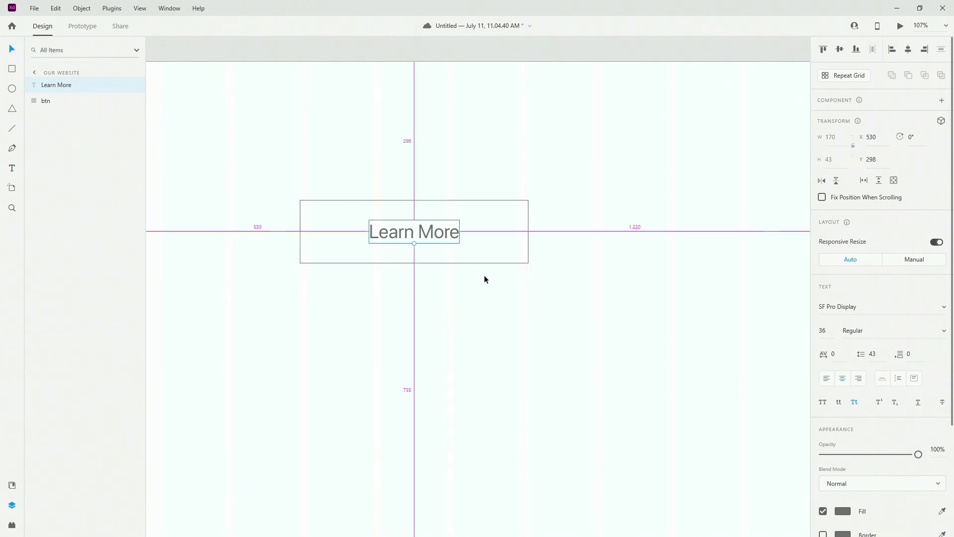
pyautogui.scroll(2, 484, 279)
# Step: Fill the button rectangle plain black and set the text fill to #FFFFFF
pyautogui.click(321, 228)
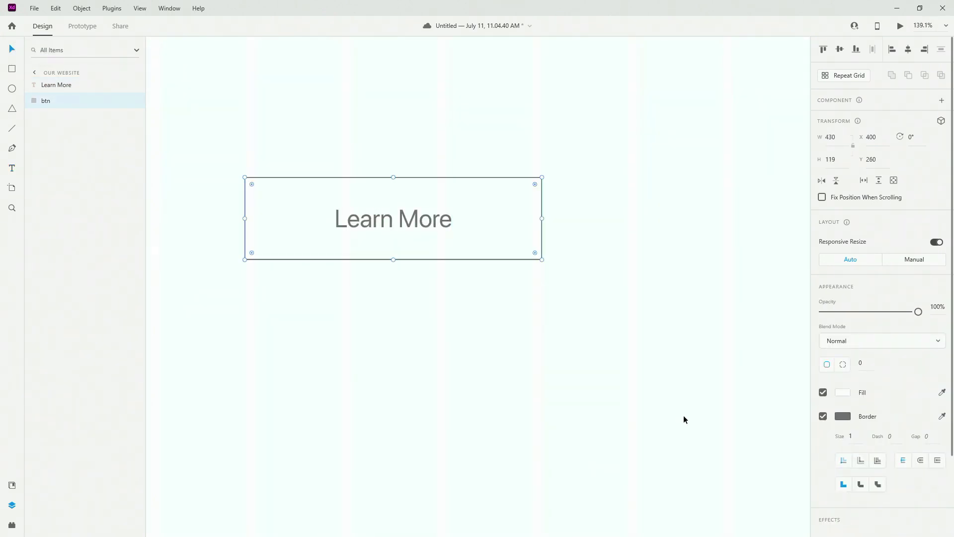
pyautogui.click(11, 484)
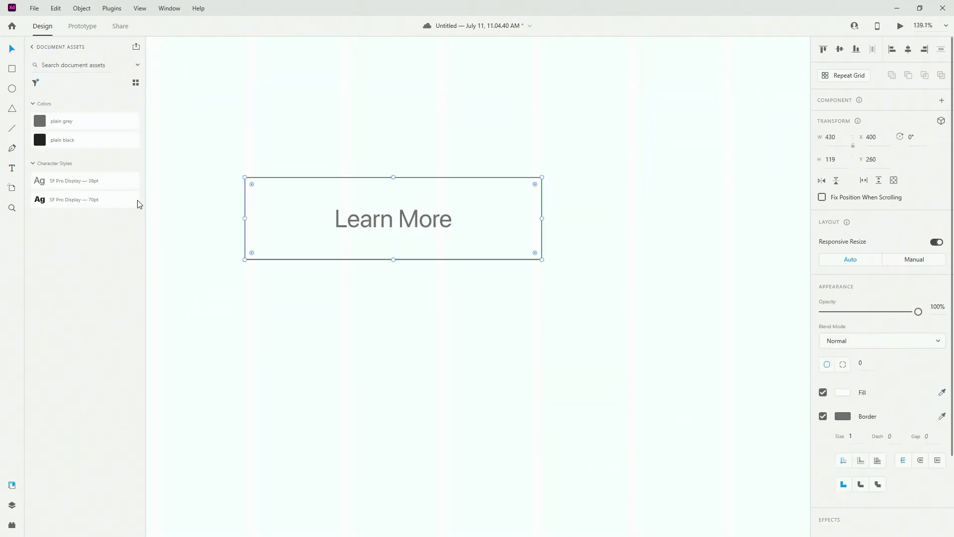
pyautogui.click(84, 142)
pyautogui.click(393, 218)
pyautogui.scroll(-4, 869, 455)
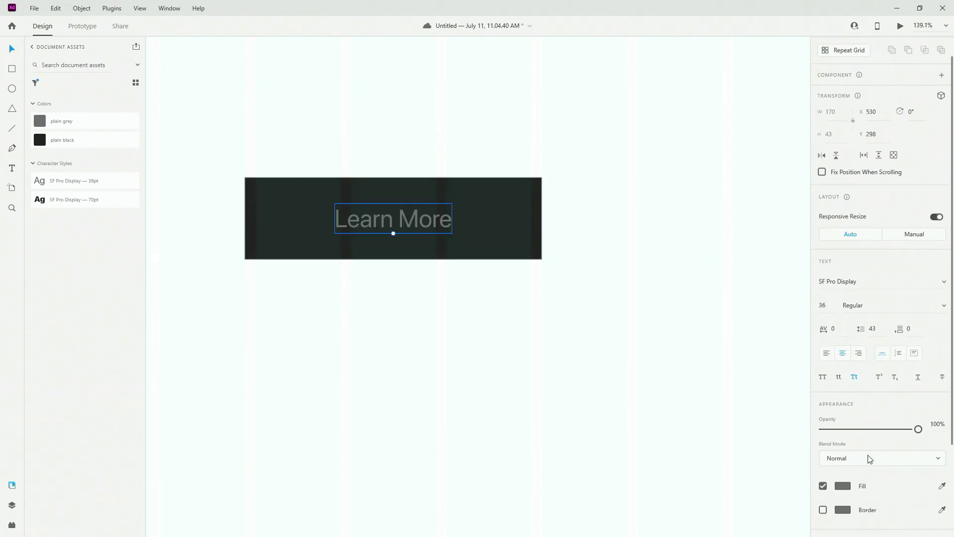
pyautogui.click(842, 368)
pyautogui.write('FFFFFF')
pyautogui.press('Return')
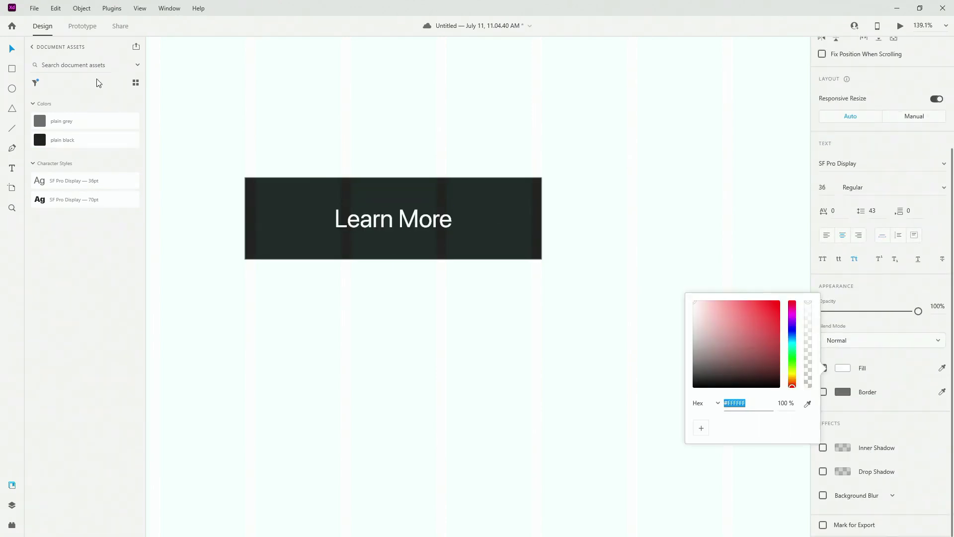
pyautogui.click(44, 103)
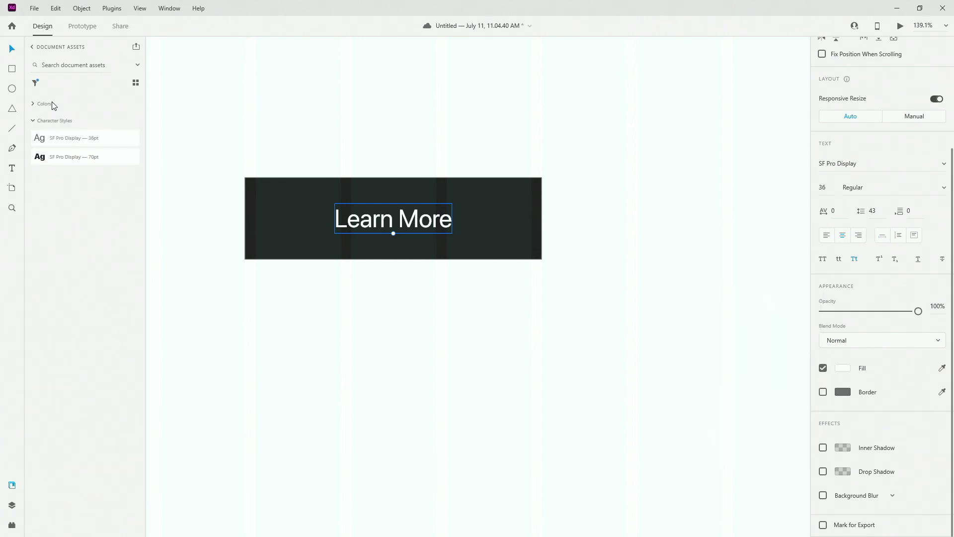
# Step: Save the text's white as a document colour swatch and rename it 'white'
pyautogui.click(48, 105)
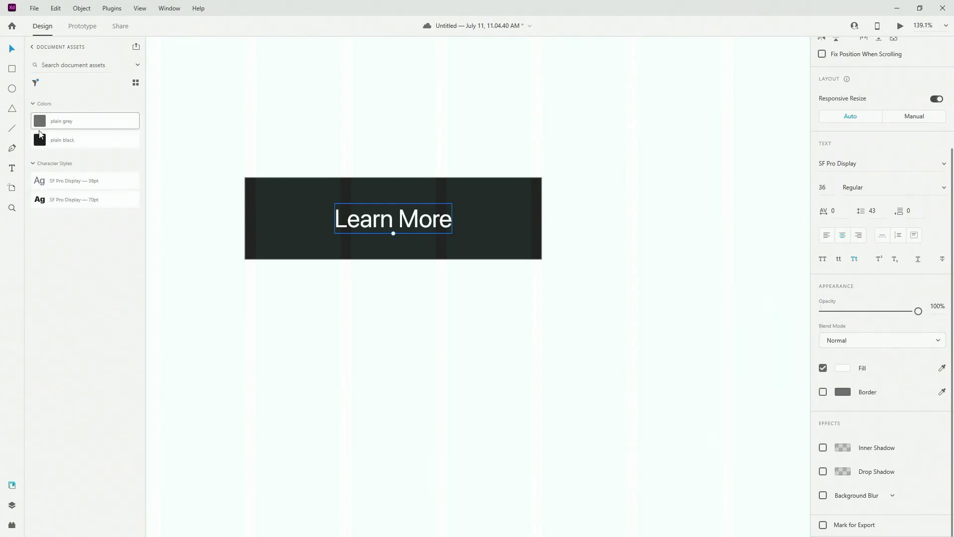
pyautogui.click(35, 84)
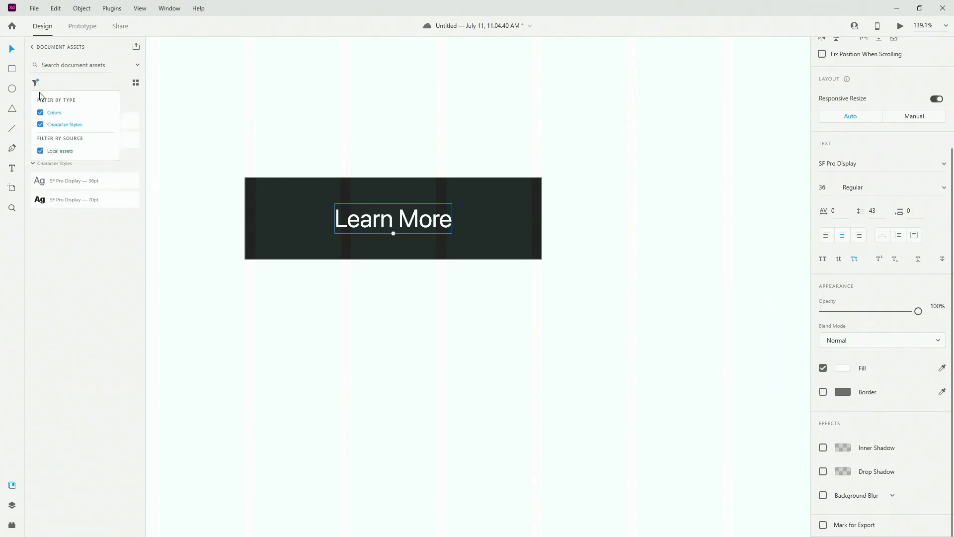
pyautogui.click(40, 150)
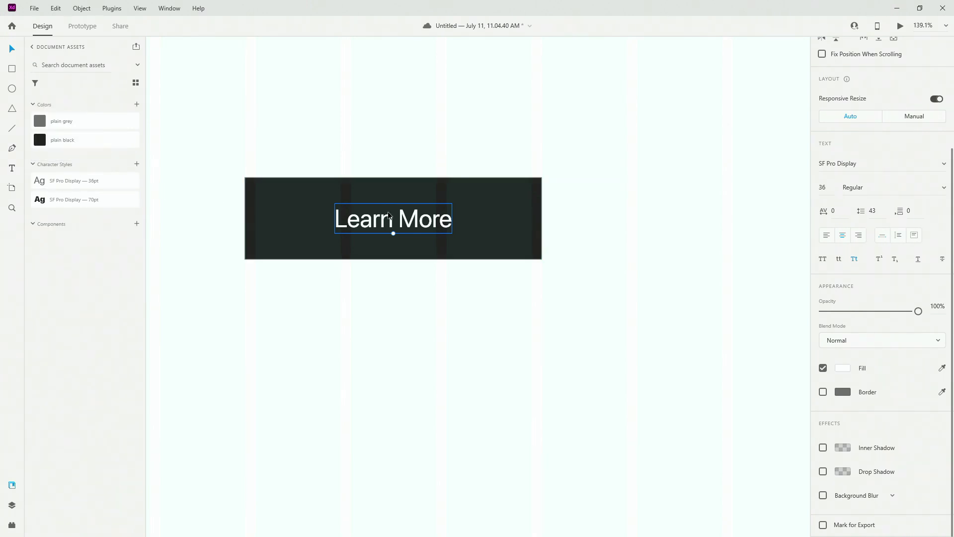
pyautogui.click(137, 105)
pyautogui.rightClick(42, 122)
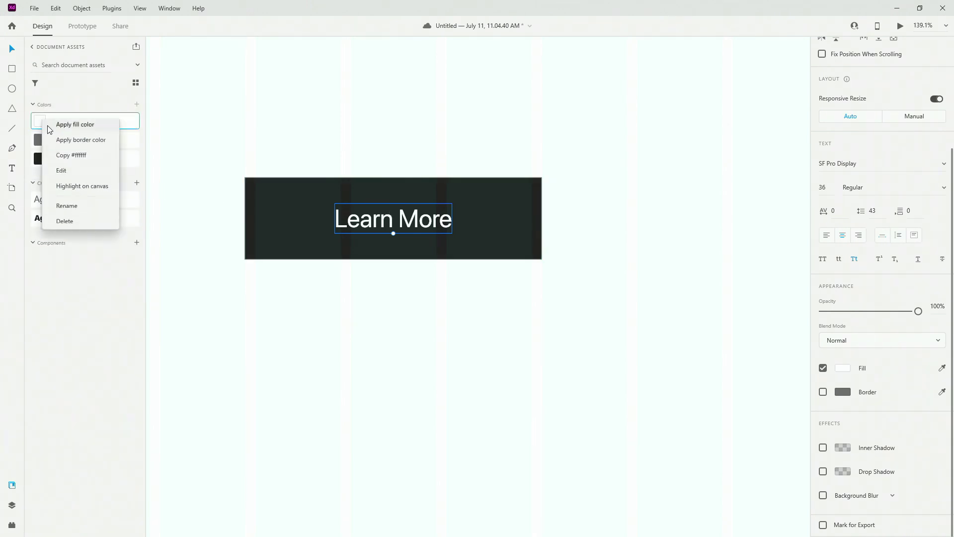
pyautogui.click(75, 215)
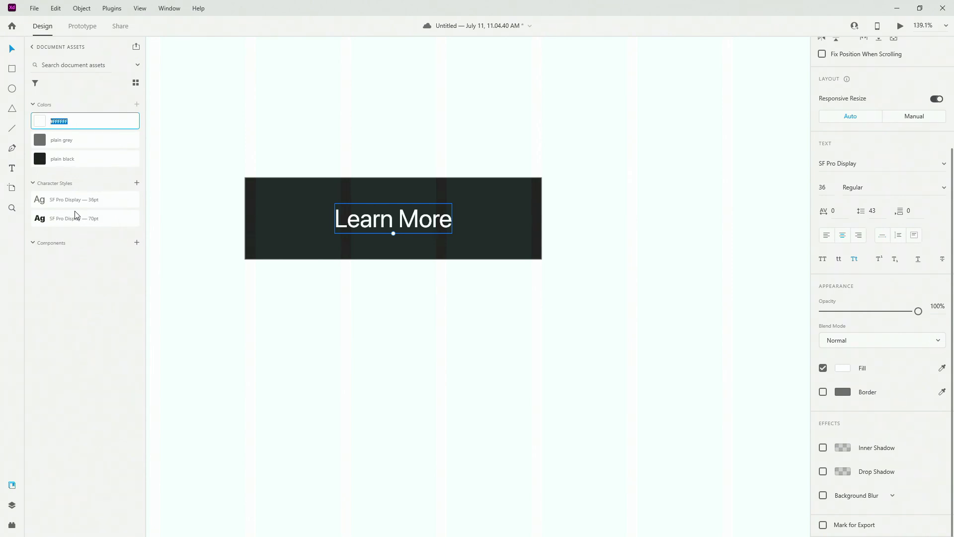
pyautogui.write('white')
# Step: Group the Learn More text and rectangle with Ctrl+G and name the group btn
pyautogui.click(515, 240)
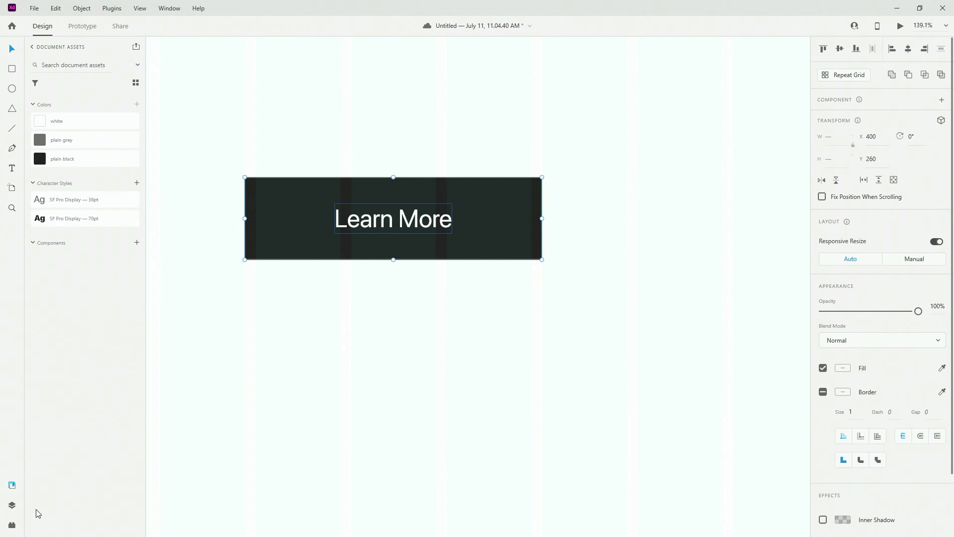
pyautogui.click(11, 506)
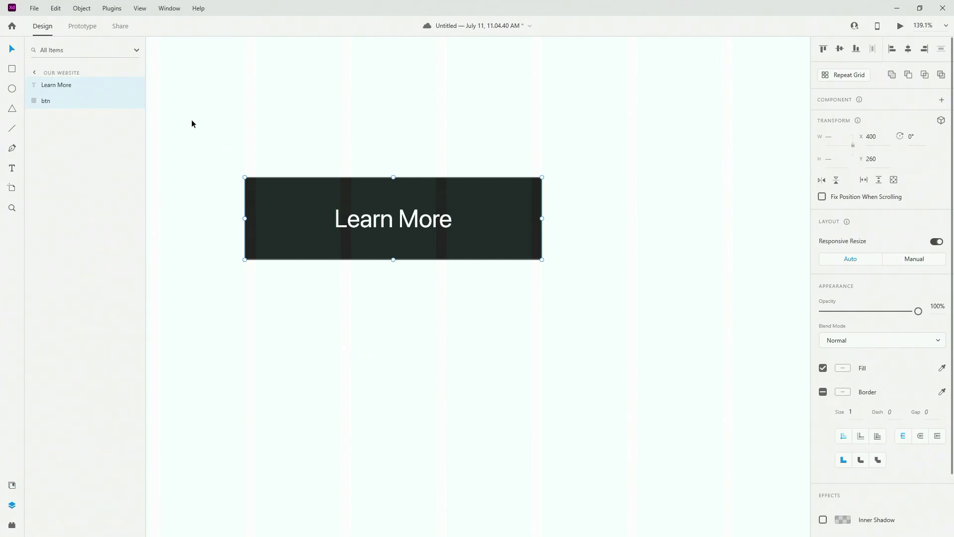
pyautogui.hotkey('ctrl', 'g')
pyautogui.doubleClick(60, 86)
pyautogui.write('b')
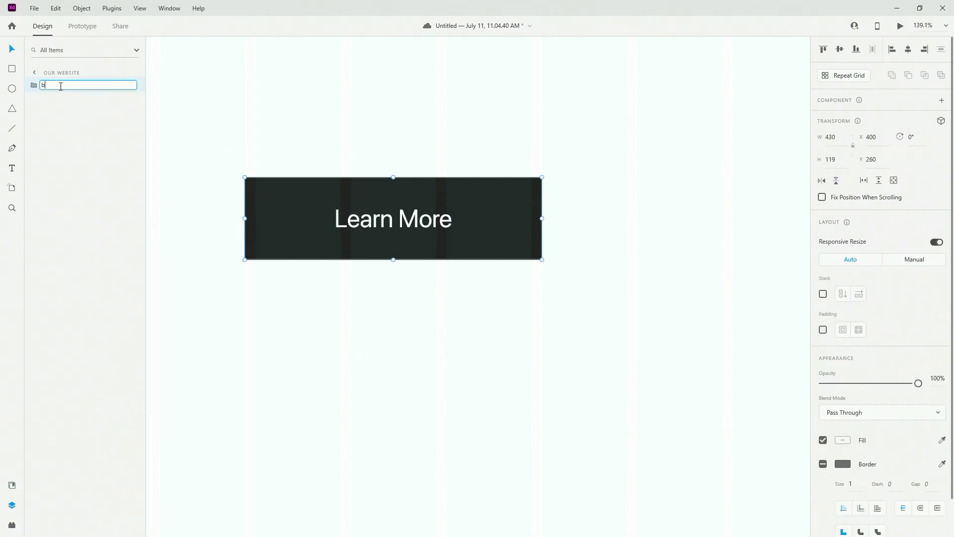
pyautogui.write('tn')
pyautogui.press('Return')
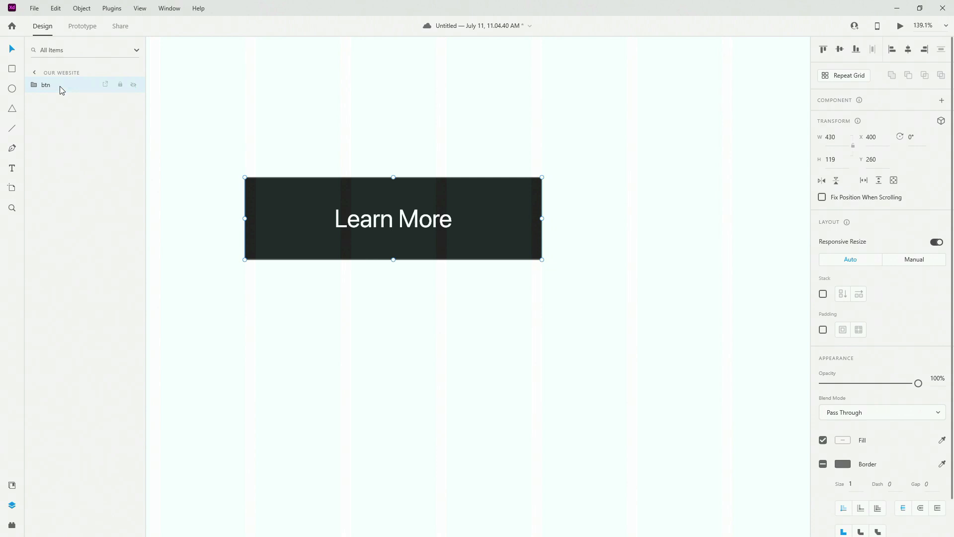
pyautogui.click(34, 85)
pyautogui.click(56, 116)
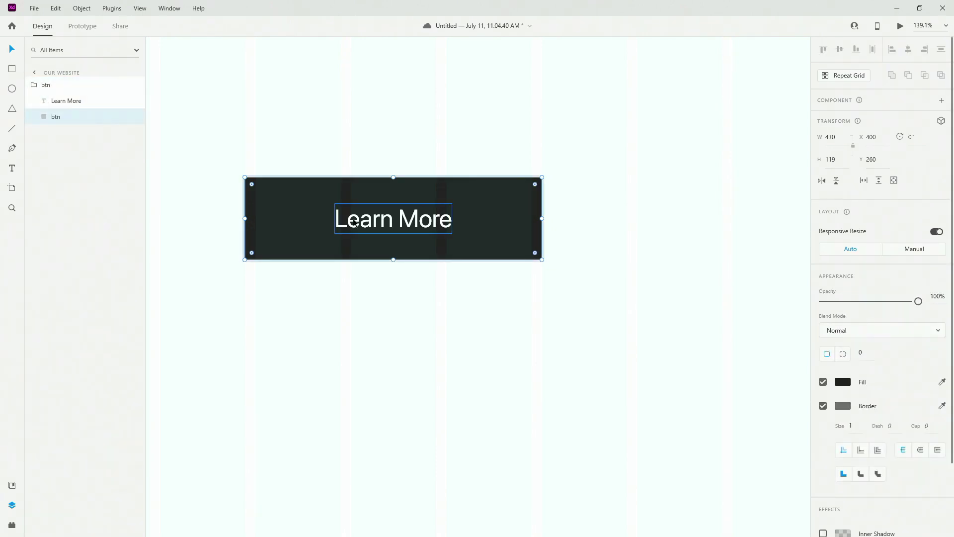
# Step: Duplicate the rectangle as 'mask', place it above Learn More, and create Mask Group 1
pyautogui.hotkey('ctrl', 'd')
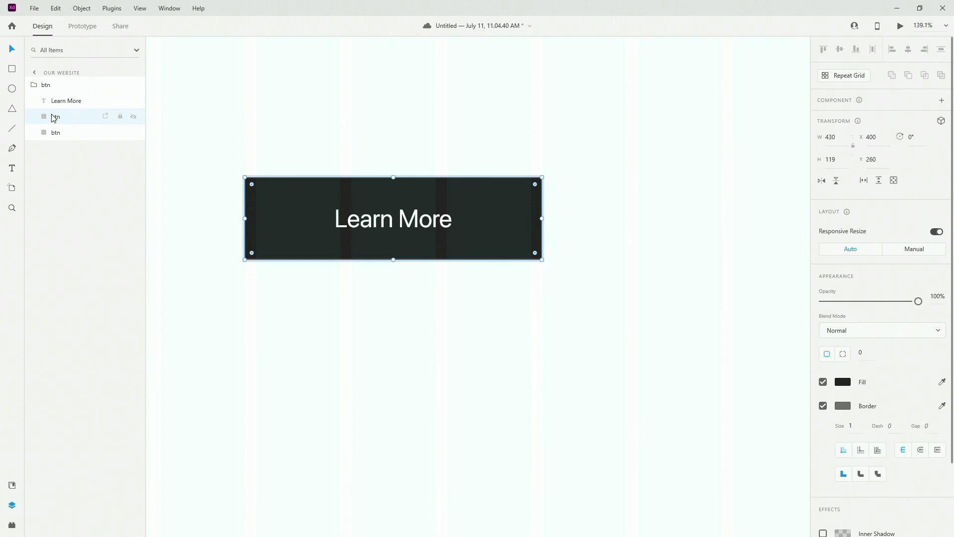
pyautogui.doubleClick(55, 117)
pyautogui.write('mask')
pyautogui.press('Return')
pyautogui.moveTo(59, 109); pyautogui.dragTo(60, 99)
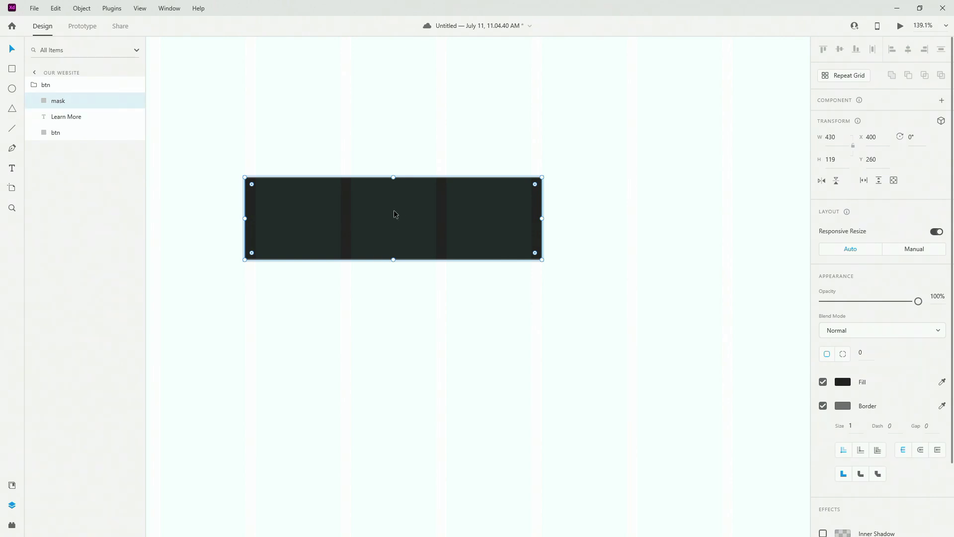
pyautogui.keyDown('shift'); pyautogui.click(69, 134); pyautogui.keyUp('shift')
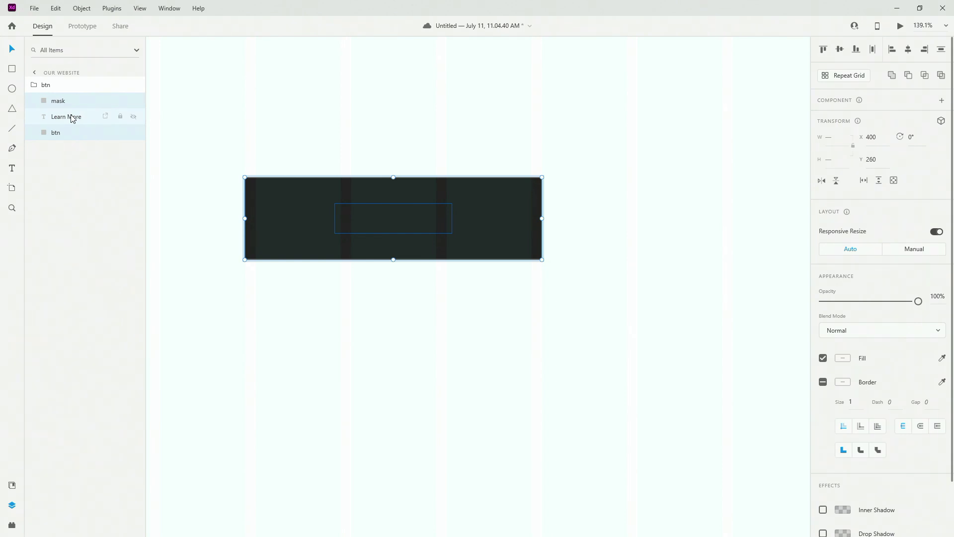
pyautogui.hotkey('ctrl', 'shift', 'm')
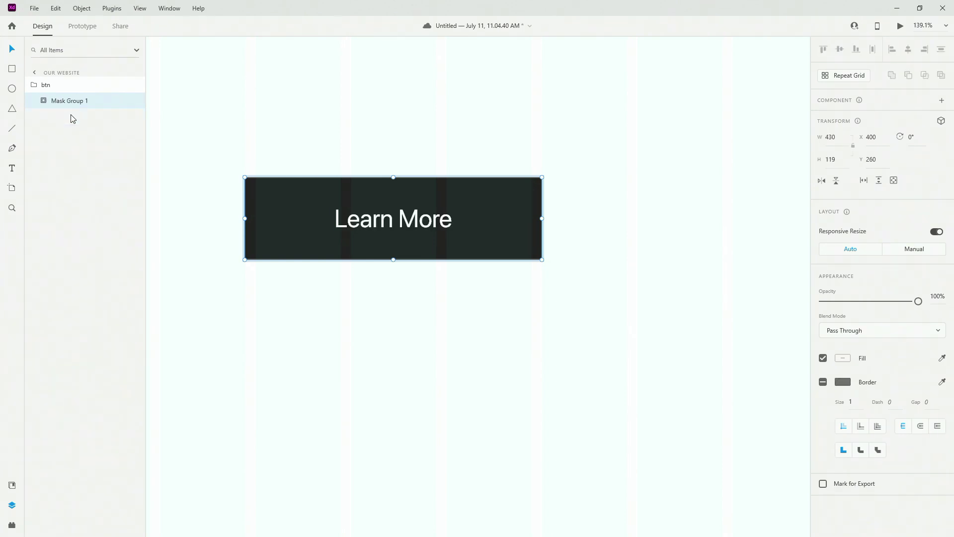
# Step: Drag the Learn More text left inside Mask Group 1
pyautogui.click(43, 101)
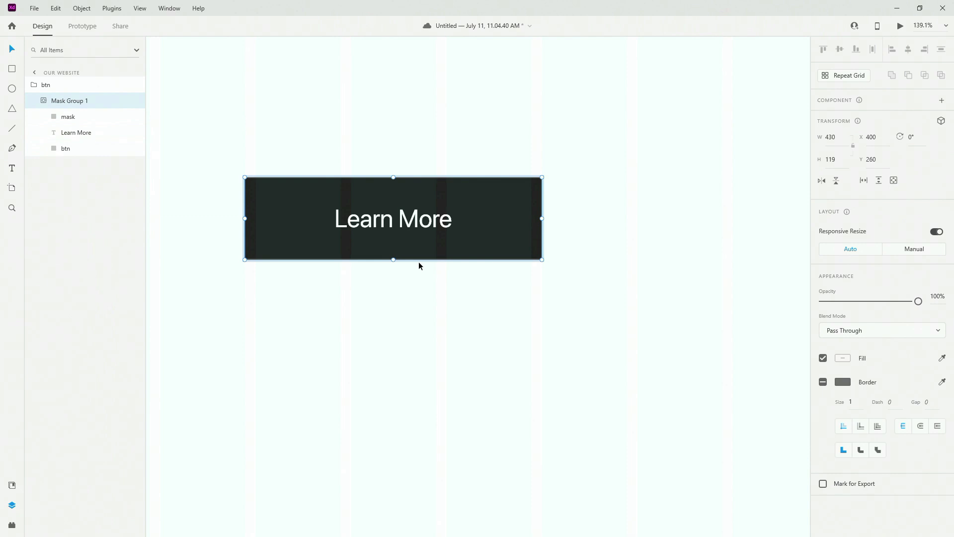
pyautogui.click(88, 133)
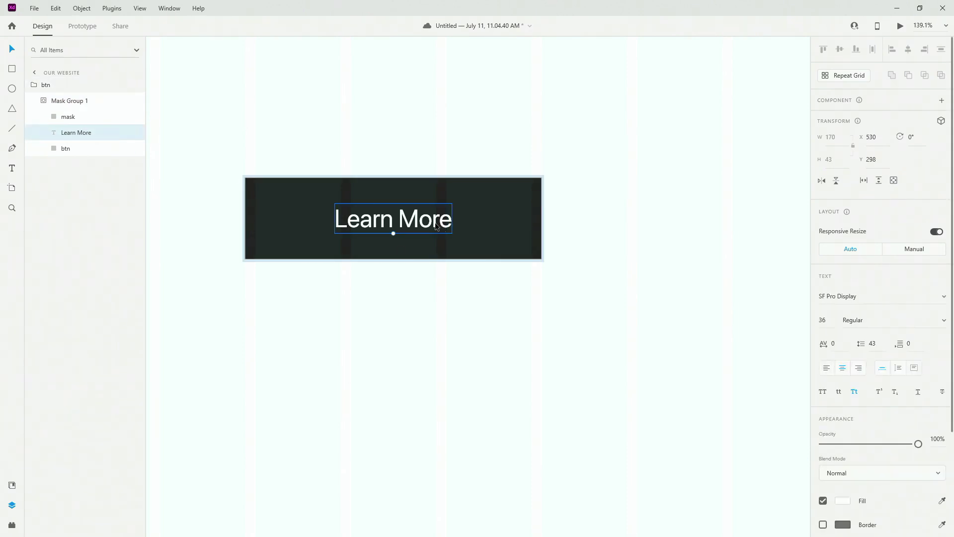
pyautogui.moveTo(436, 227); pyautogui.dragTo(298, 225)
pyautogui.click(312, 278)
pyautogui.click(301, 227)
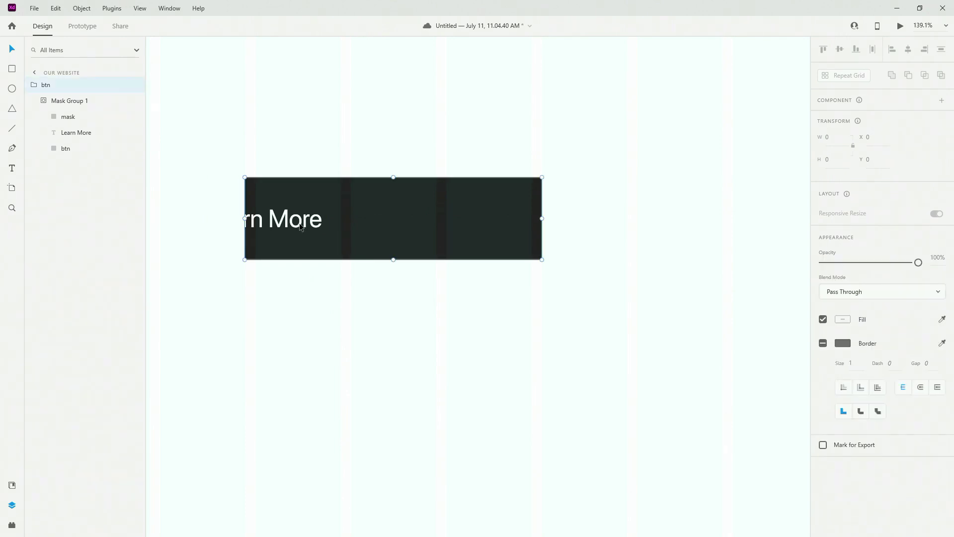
pyautogui.doubleClick(303, 226)
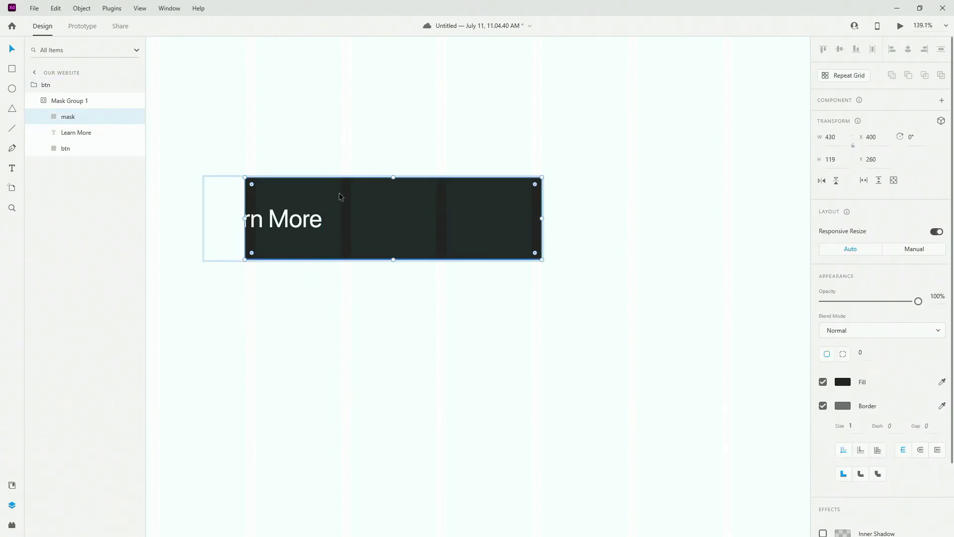
# Step: Colour the Learn More text red #FF0000 and push it past the button's left edge
pyautogui.click(280, 221)
pyautogui.scroll(-5, 847, 484)
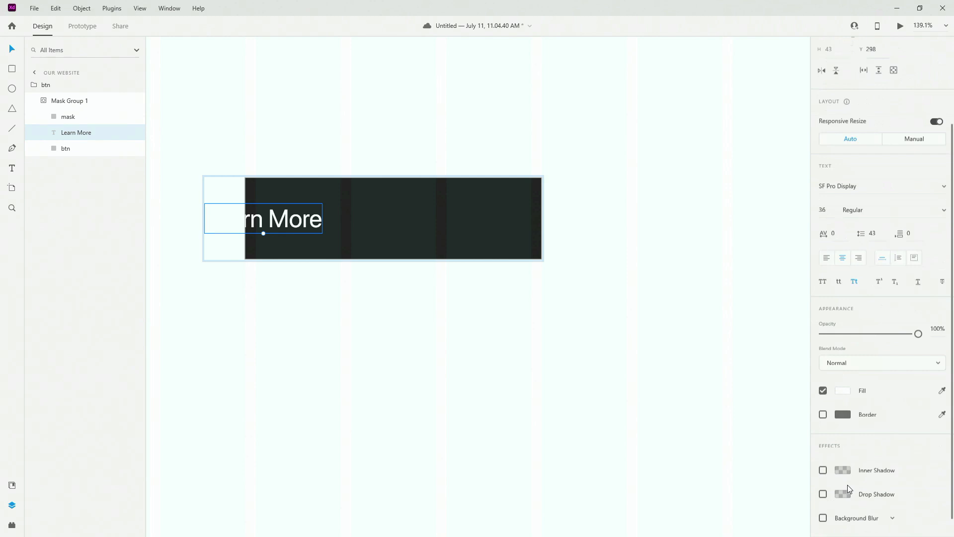
pyautogui.click(844, 368)
pyautogui.moveTo(770, 333); pyautogui.dragTo(795, 292)
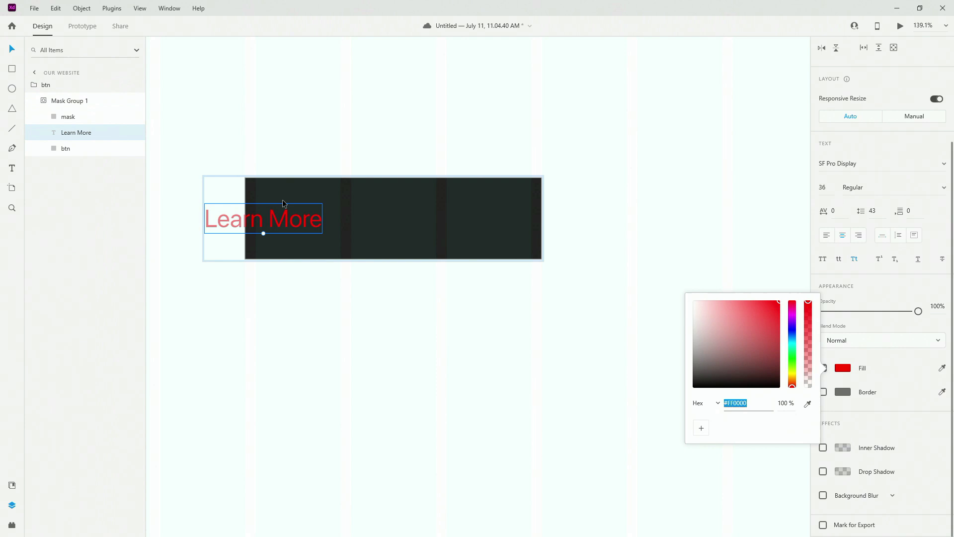
pyautogui.moveTo(309, 223); pyautogui.dragTo(291, 224)
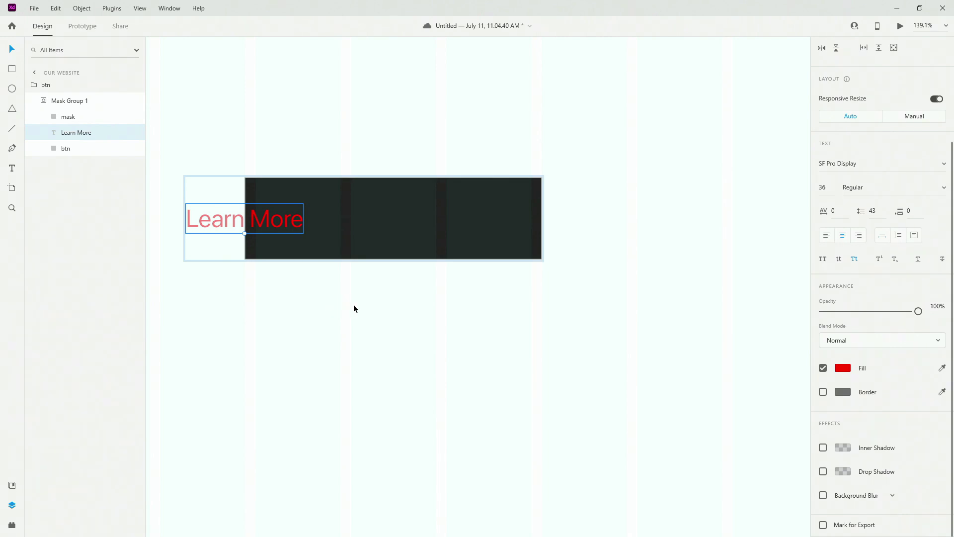
pyautogui.click(388, 339)
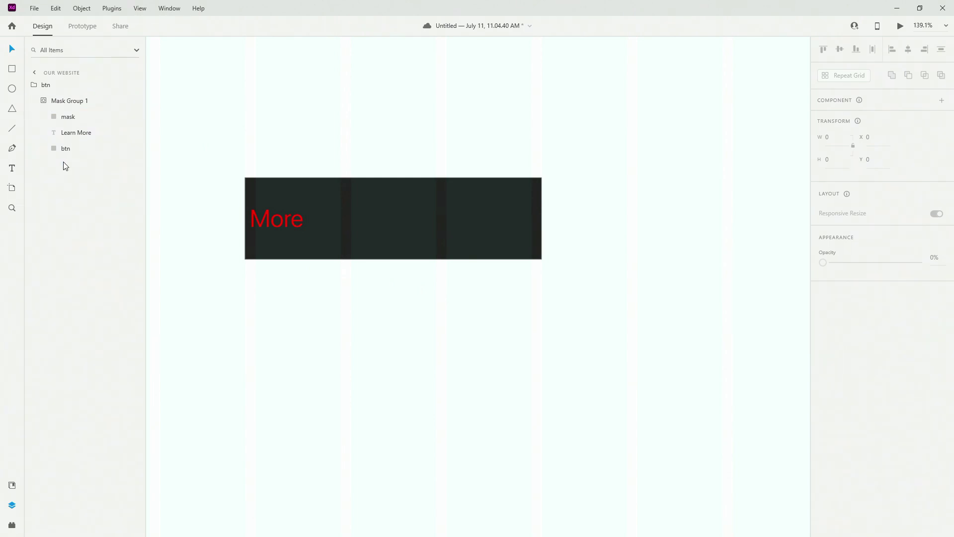
# Step: Move the Learn More text back to the button's centre and fit the artboard in view
pyautogui.click(287, 226)
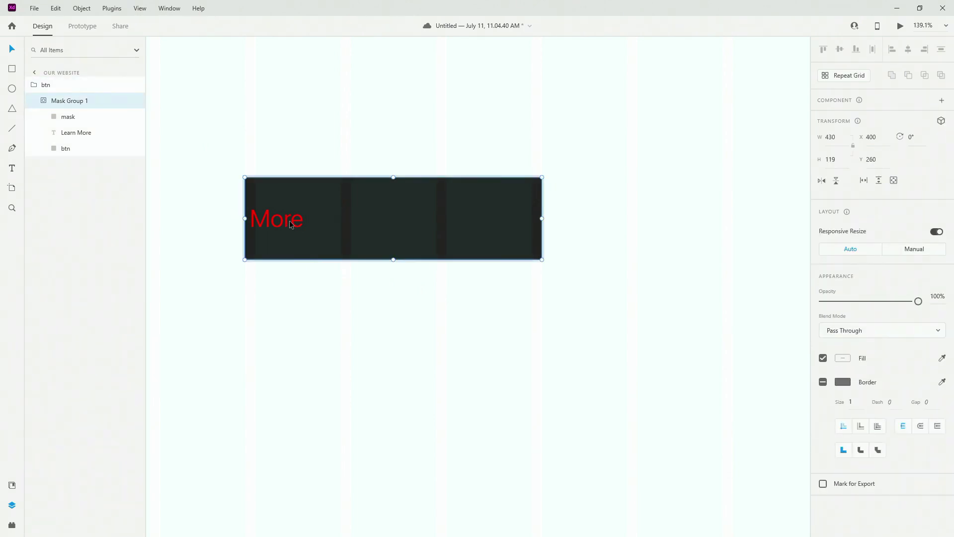
pyautogui.click(291, 224)
pyautogui.moveTo(291, 224); pyautogui.dragTo(428, 225)
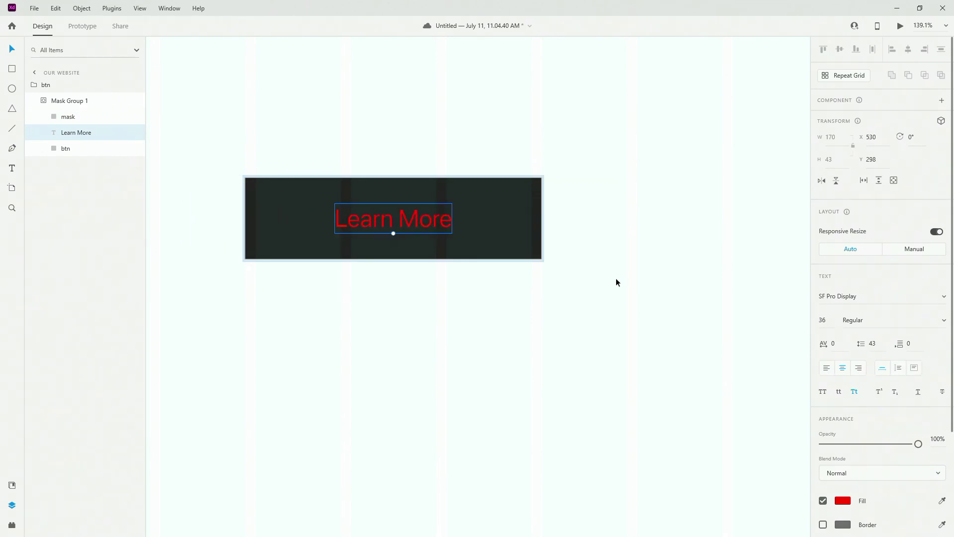
pyautogui.click(608, 304)
pyautogui.hotkey('ctrl', '0')
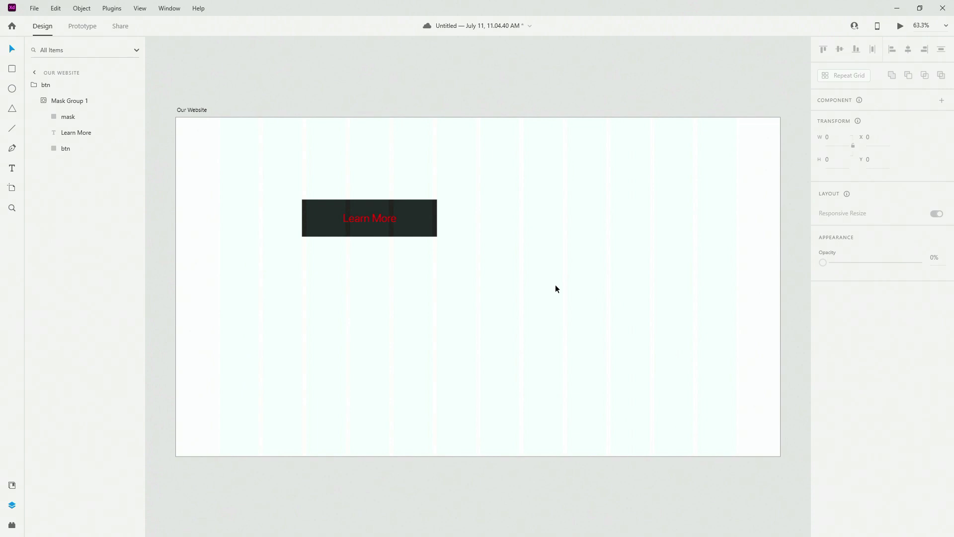
# Step: Drill into Mask Group 1 to select the Learn More text and bring up document colours
pyautogui.click(42, 100)
pyautogui.click(38, 91)
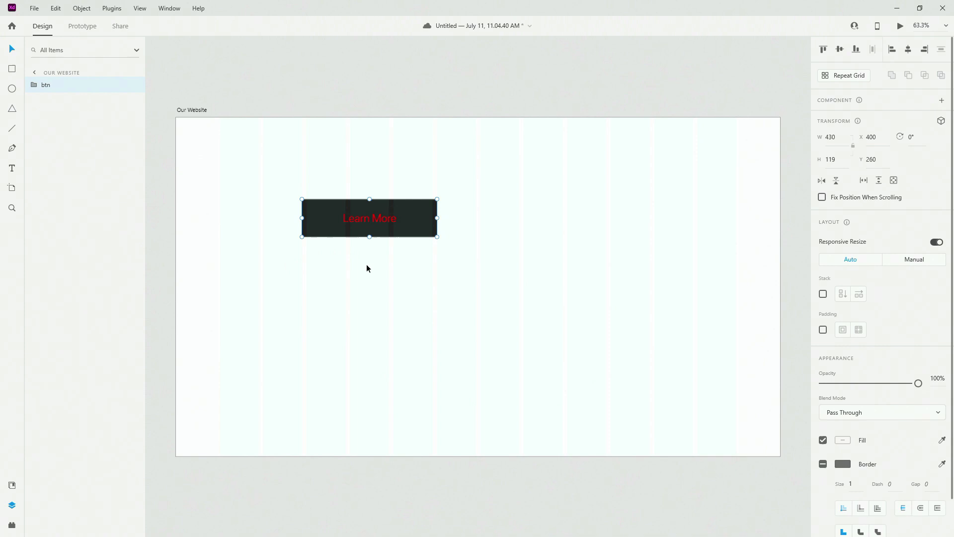
pyautogui.doubleClick(381, 223)
pyautogui.doubleClick(381, 223)
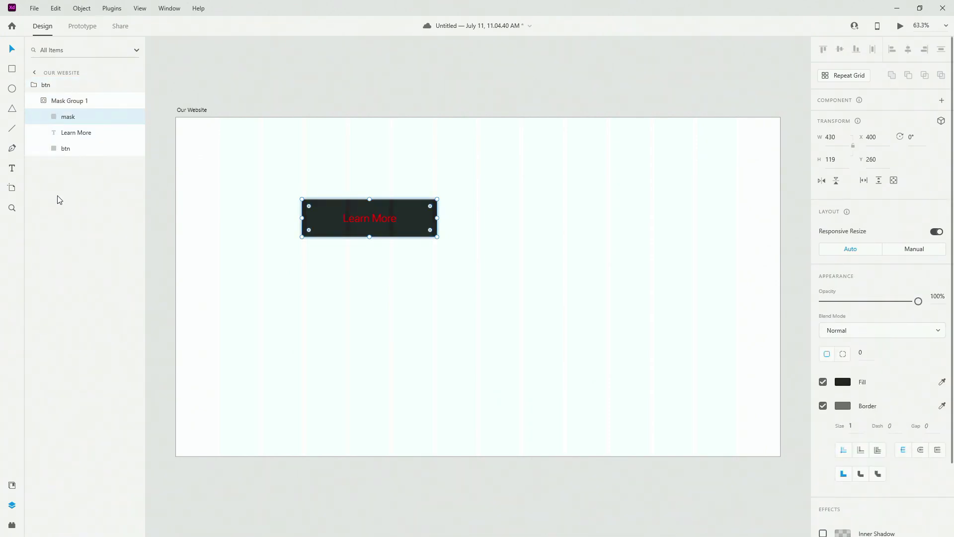
pyautogui.click(76, 132)
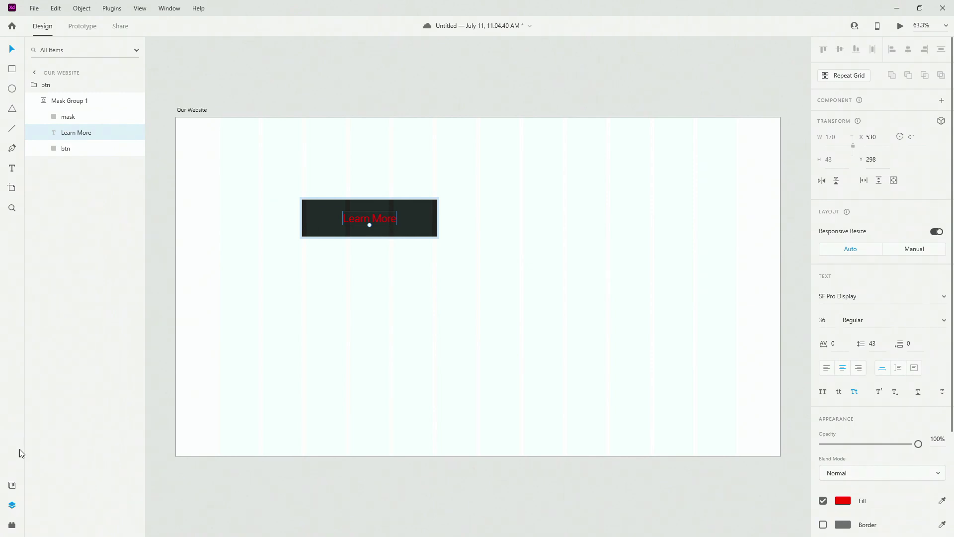
pyautogui.click(12, 485)
# Step: Recolour Learn More with the 'white' swatch, ungroup Mask Group 1, and delete the mask rectangle
pyautogui.click(81, 124)
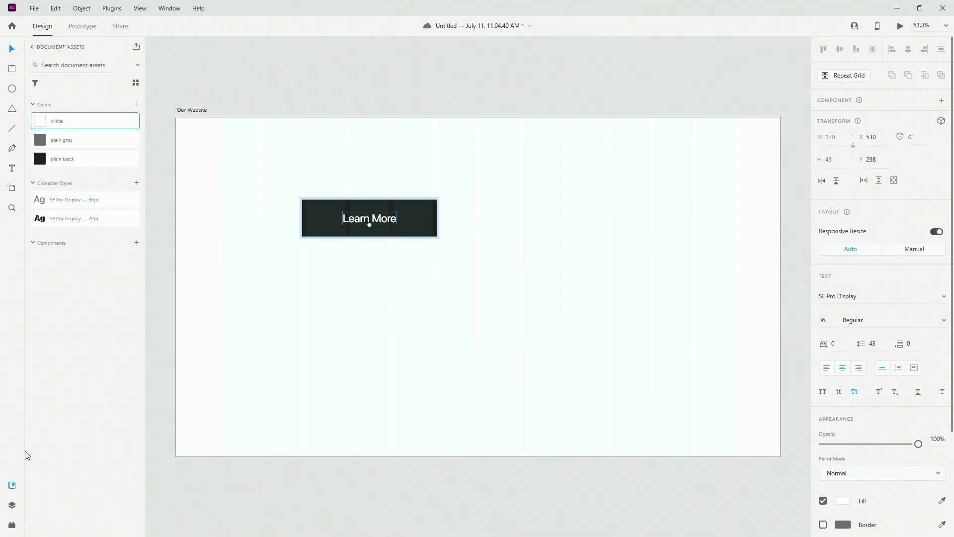
pyautogui.click(13, 505)
pyautogui.press('Escape')
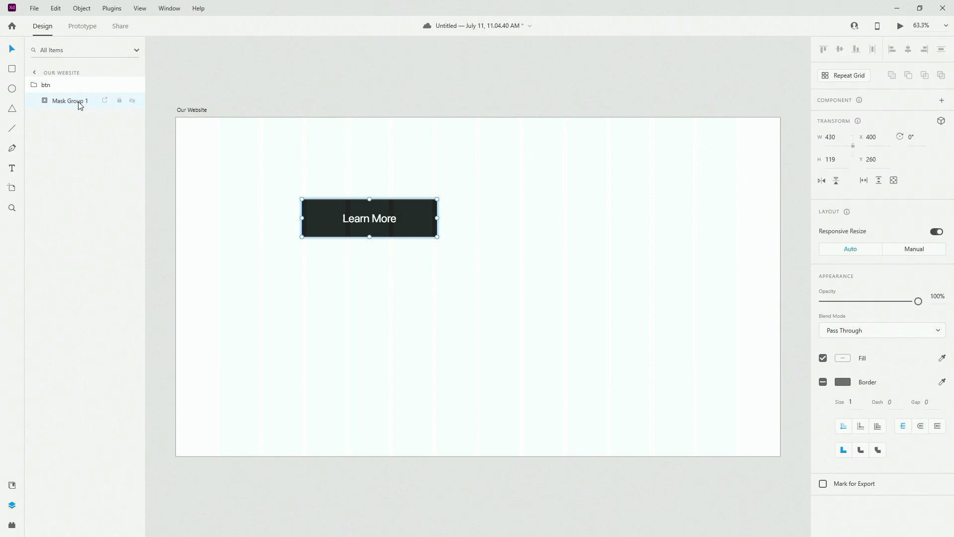
pyautogui.rightClick(78, 101)
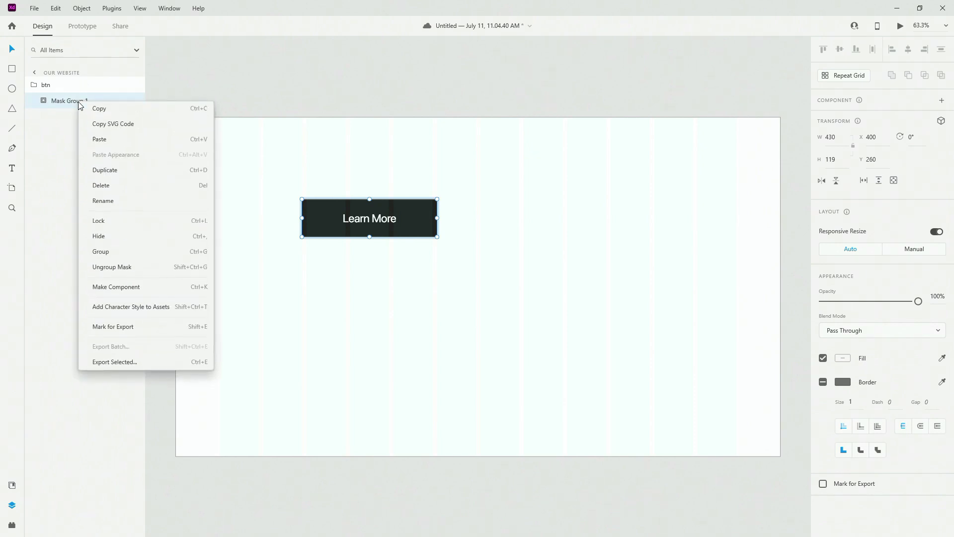
pyautogui.click(119, 268)
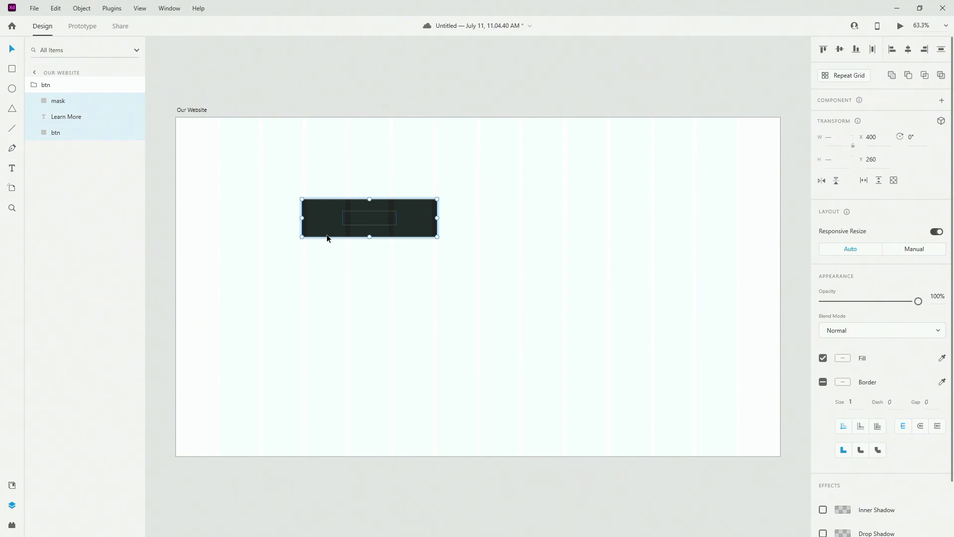
pyautogui.click(74, 104)
pyautogui.press('Delete')
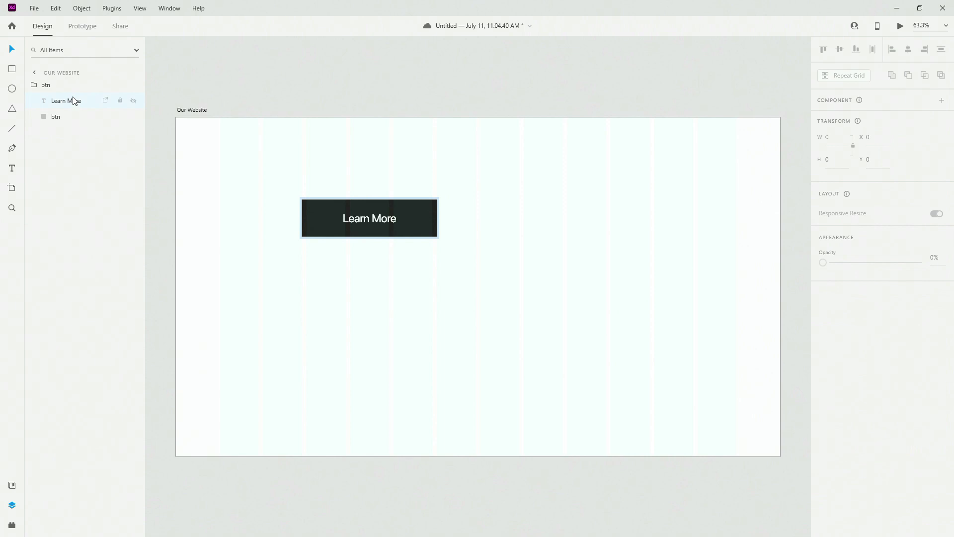
pyautogui.scroll(5, 280, 207)
# Step: Turn the Learn More text red and drag it off the button's left edge, unmasked
pyautogui.click(469, 231)
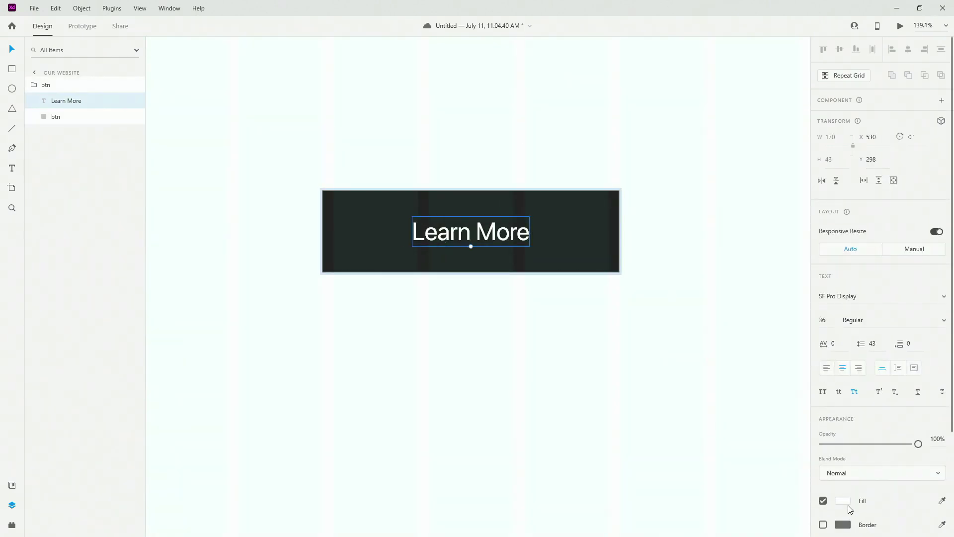
pyautogui.click(845, 502)
pyautogui.click(760, 421)
pyautogui.click(752, 270)
pyautogui.click(511, 233)
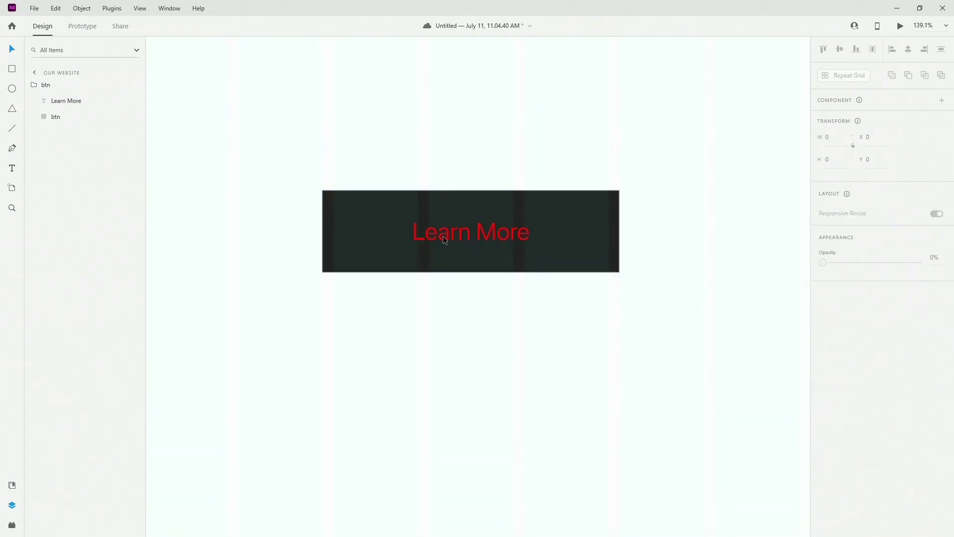
pyautogui.doubleClick(512, 233)
pyautogui.moveTo(512, 232); pyautogui.dragTo(355, 230)
pyautogui.click(415, 319)
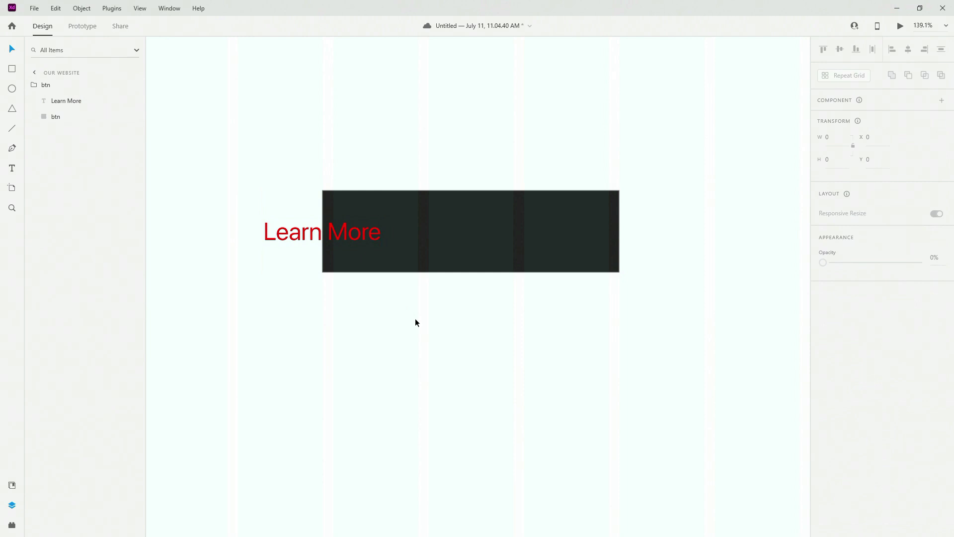
pyautogui.scroll(-3, 530, 265)
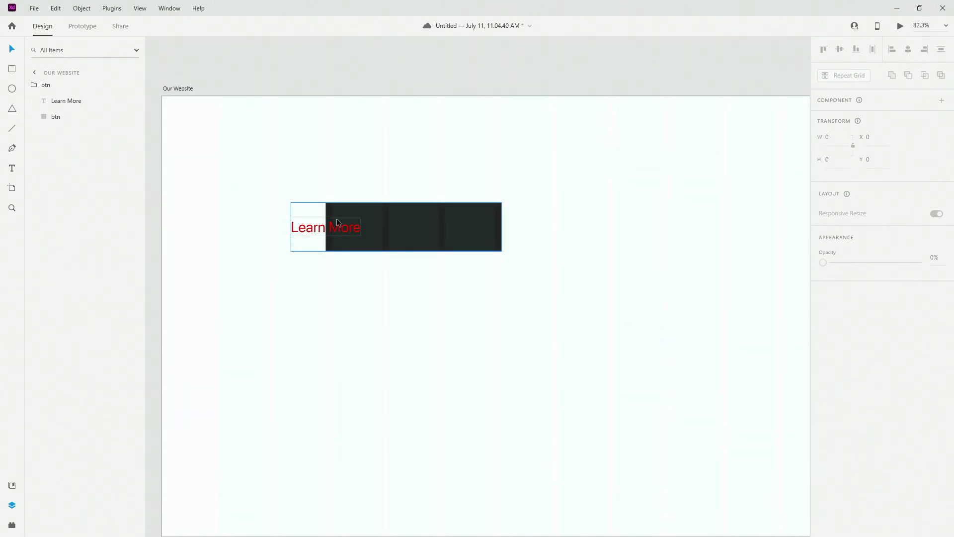
pyautogui.scroll(3, 327, 256)
# Step: Drag the text back onto the button and centre it horizontally with the btn rectangle
pyautogui.click(361, 261)
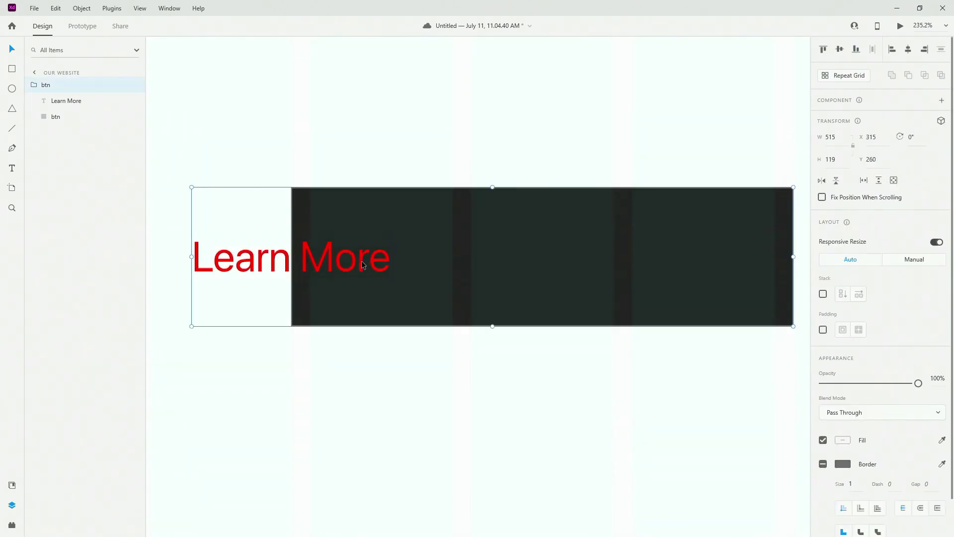
pyautogui.doubleClick(360, 264)
pyautogui.moveTo(359, 265); pyautogui.dragTo(472, 268)
pyautogui.keyDown('shift'); pyautogui.click(476, 278); pyautogui.keyUp('shift')
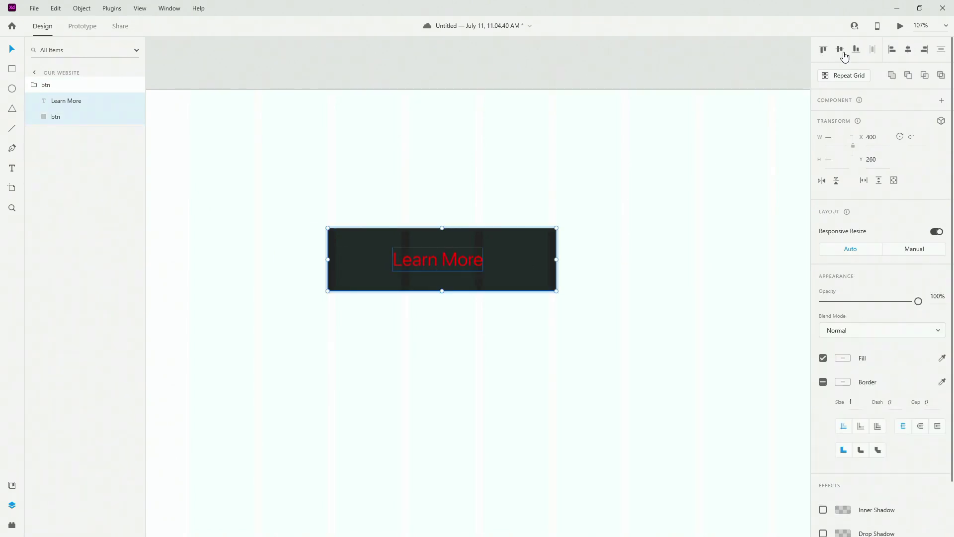
pyautogui.click(907, 50)
# Step: Apply the saved 'white' colour to the Learn More text
pyautogui.keyDown('shift'); pyautogui.click(550, 228); pyautogui.keyUp('shift')
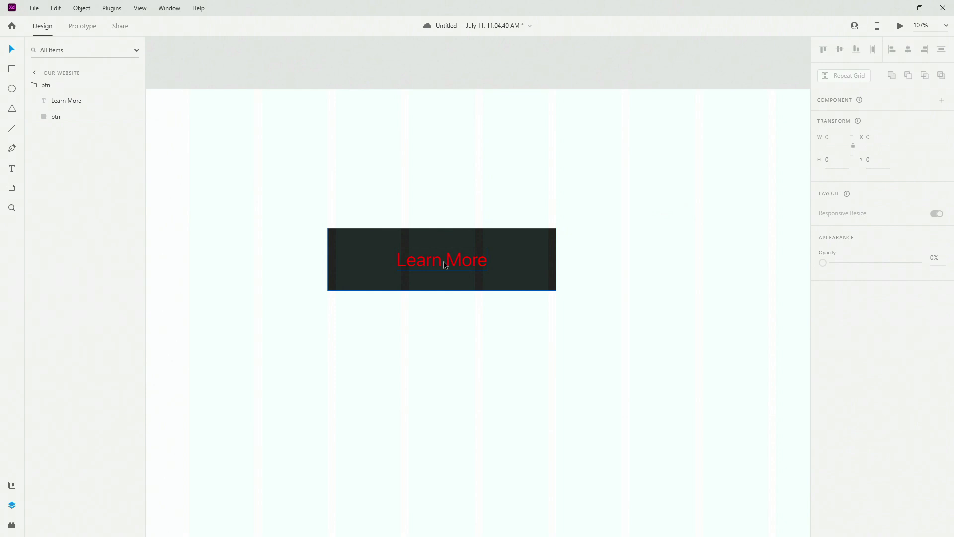
pyautogui.click(11, 486)
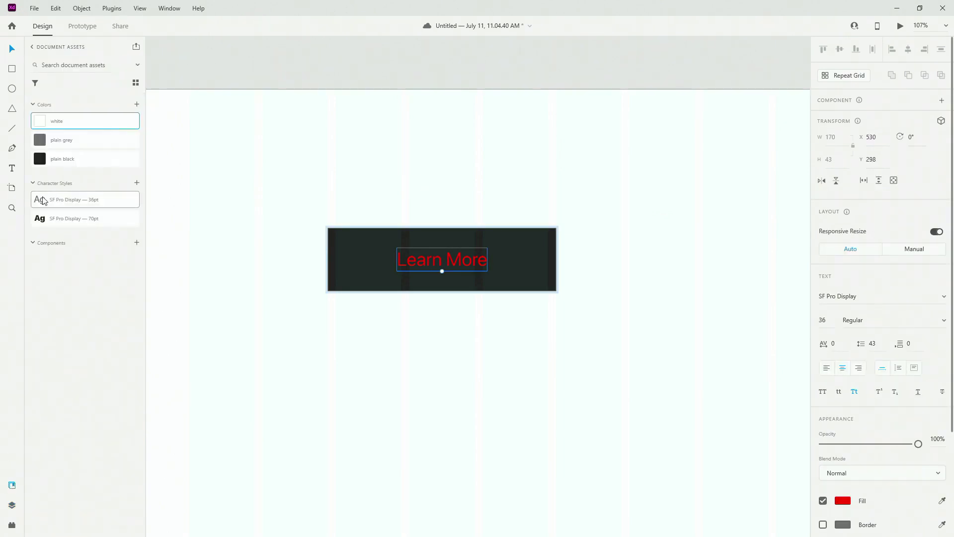
pyautogui.click(66, 124)
pyautogui.click(361, 124)
pyautogui.hotkey('ctrl', '0')
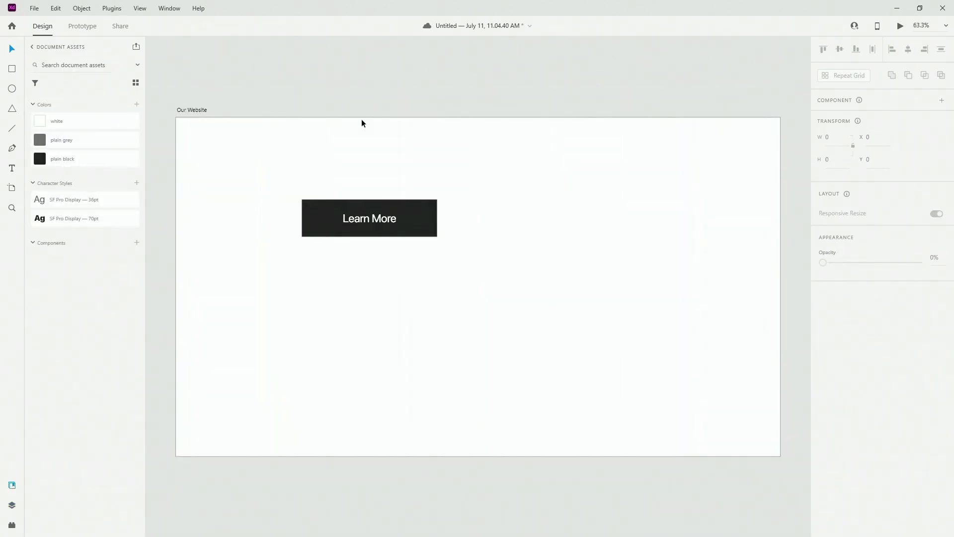